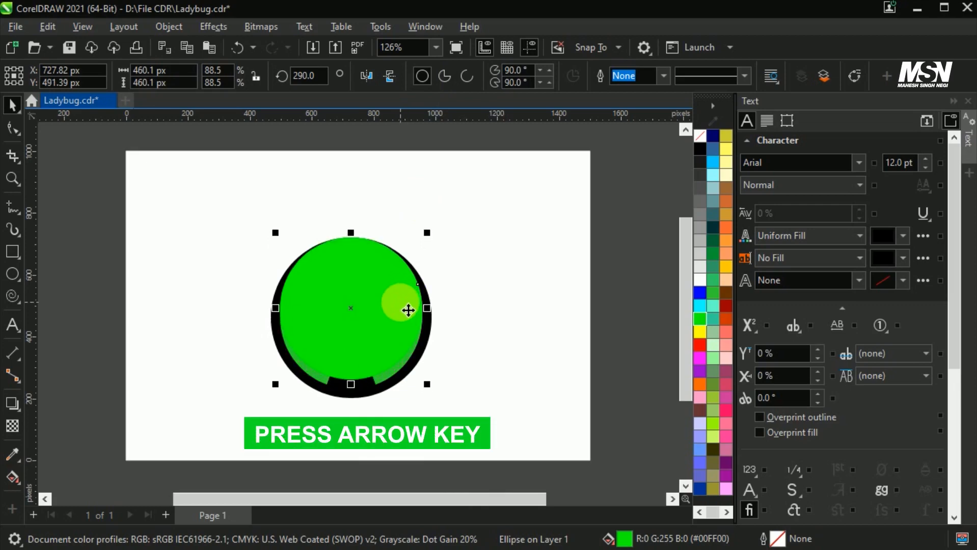
Step: Nudge the bright green circle upward and PowerClip it inside the darker green wing shape
key("Up")
right_click(360, 233)
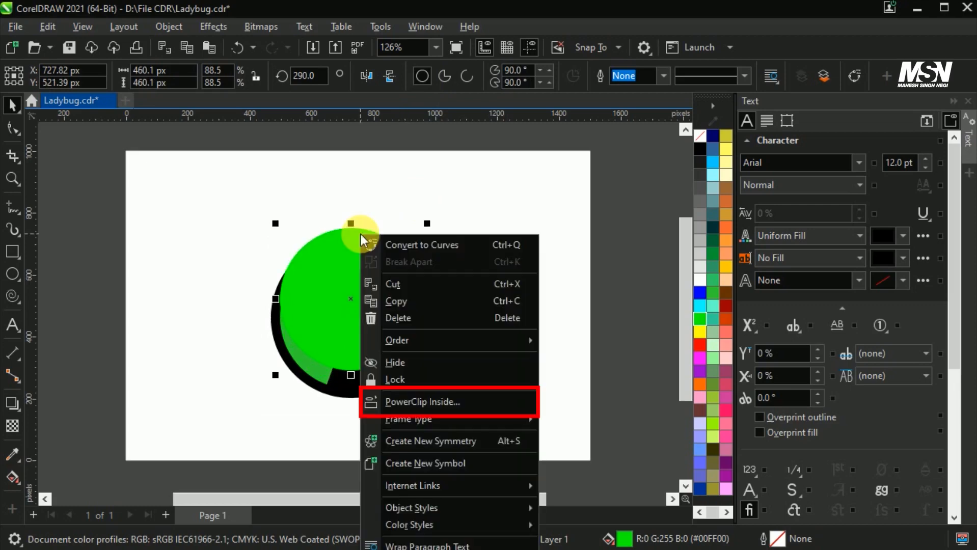
left_click(488, 404)
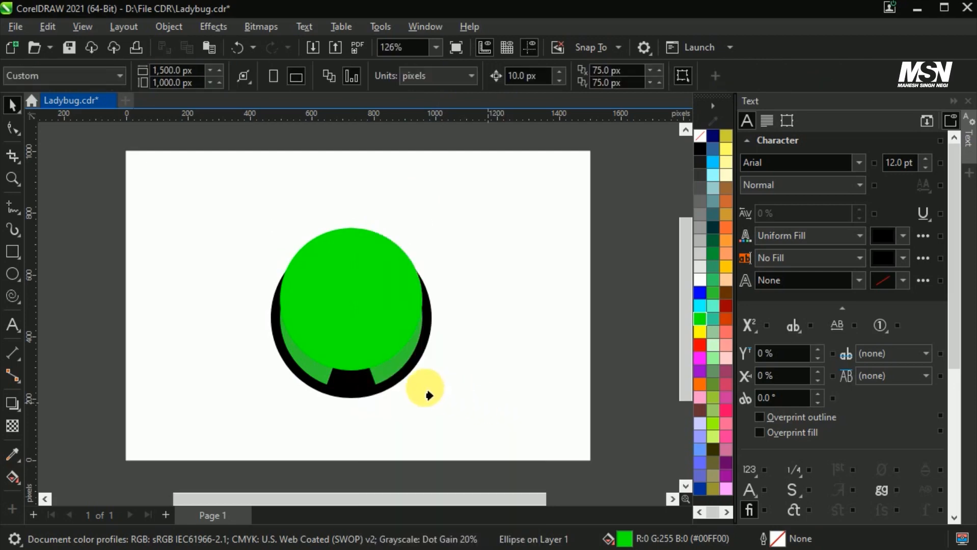
left_click(394, 379)
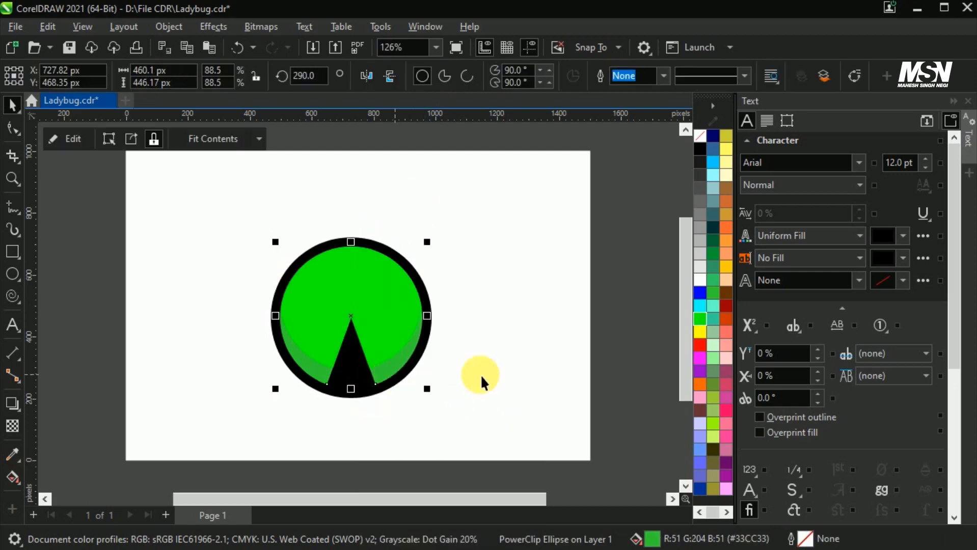
left_click(497, 380)
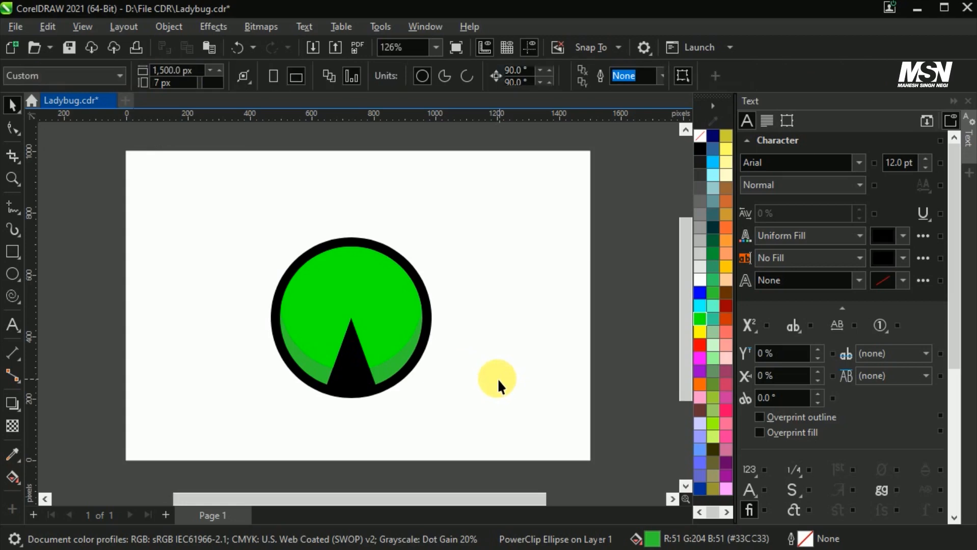
Step: Draw a tapering curved leg about 229 by 169 px beside the body with the Pen tool, without an outline
left_click(16, 210)
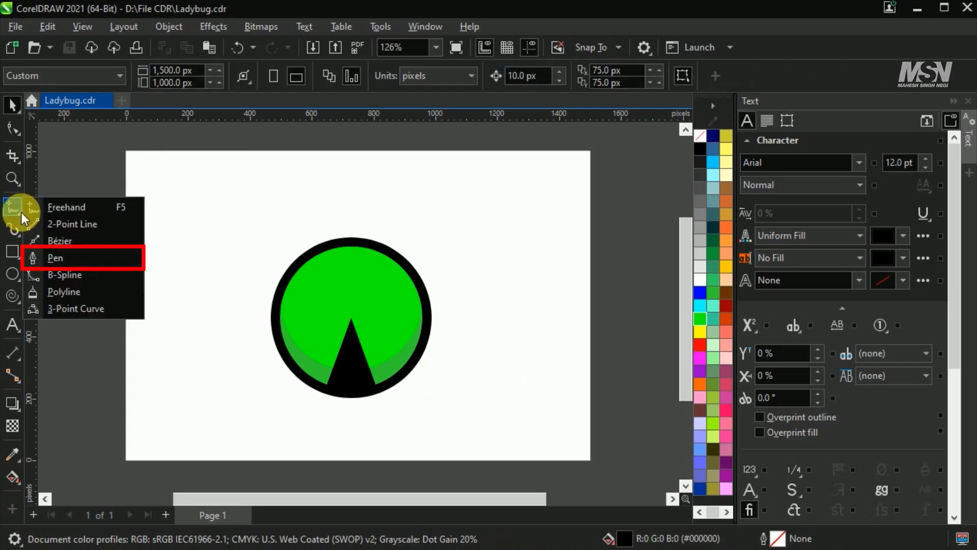
left_click(72, 256)
left_click_drag(517, 247, 541, 214)
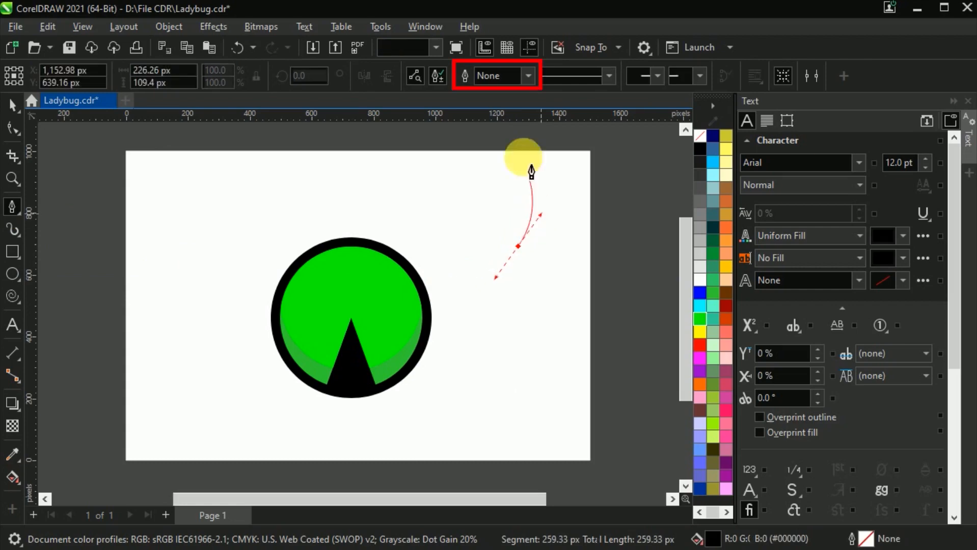
left_click(528, 76)
left_click(503, 138)
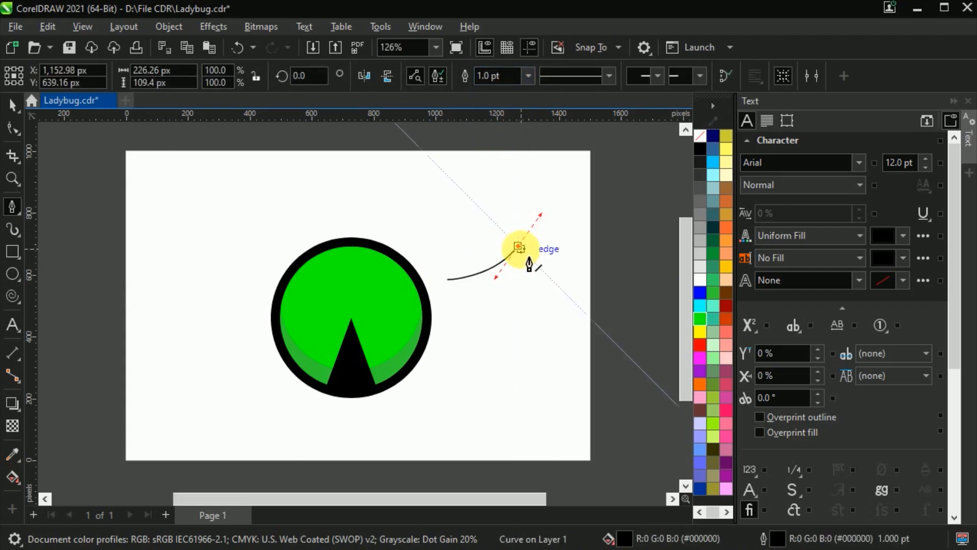
left_click(447, 298)
left_click(11, 105)
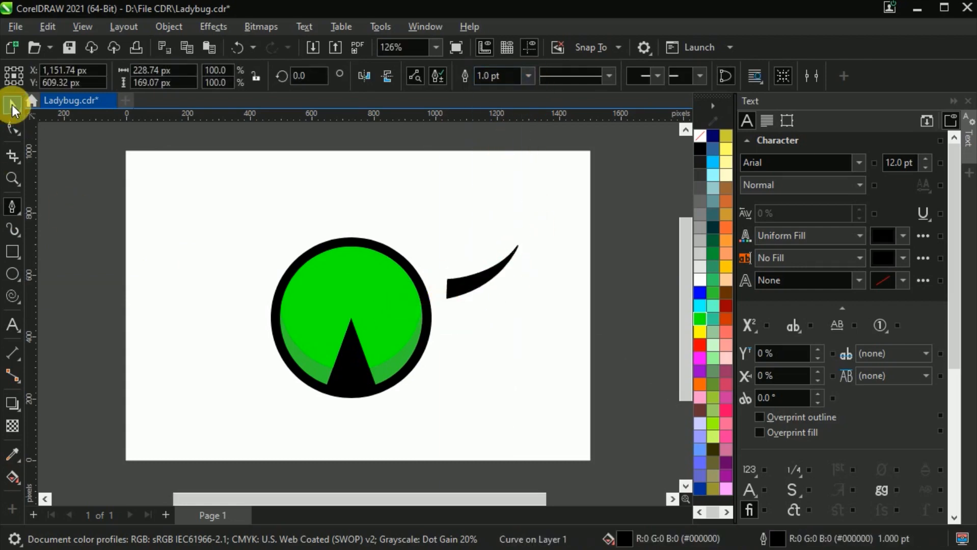
left_click(481, 76)
left_click(477, 92)
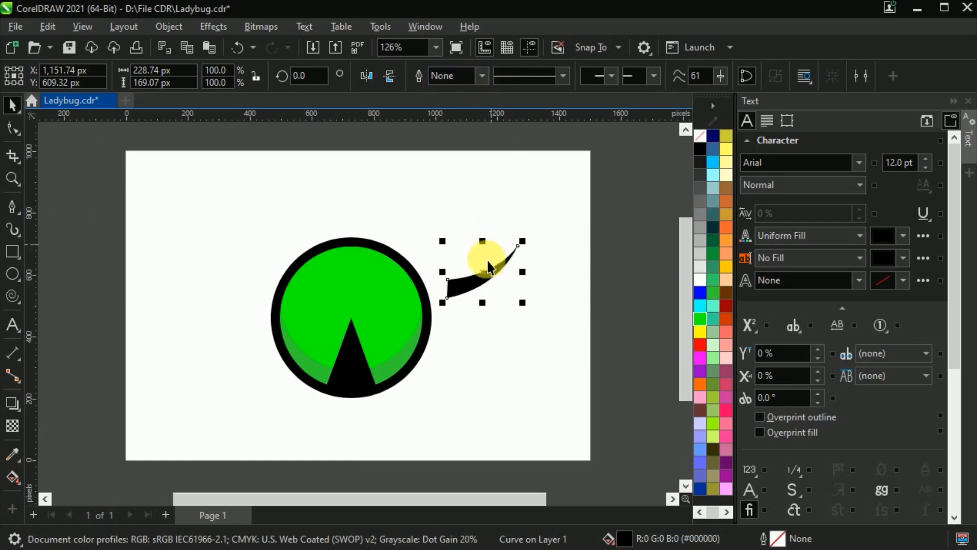
Step: Rotate the leg slightly and position it against the upper right edge of the body
left_click_drag(458, 280, 448, 280)
left_click(449, 295)
left_click_drag(487, 247, 496, 246)
left_click(478, 252)
left_click_drag(446, 281, 446, 314)
Step: Duplicate the leg and place the copy at the body's lower right edge, turned so its tip points downward
key("ctrl+d")
left_click_drag(443, 292, 429, 372)
left_click_drag(436, 283, 432, 273)
left_click_drag(437, 371, 426, 365)
left_click_drag(421, 360, 428, 366)
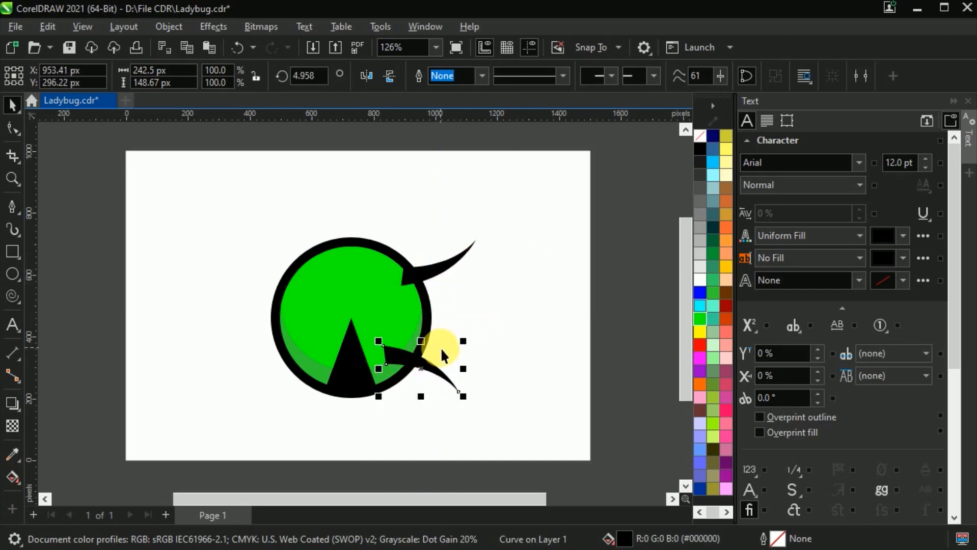
Step: Duplicate the upper leg as a rotated middle leg, and adjust the upper and middle legs so all three are evenly spaced
left_click(444, 271)
key("ctrl+d")
left_click_drag(444, 271, 446, 314)
left_click(445, 315)
left_click_drag(486, 283, 529, 296)
left_click_drag(455, 314, 451, 321)
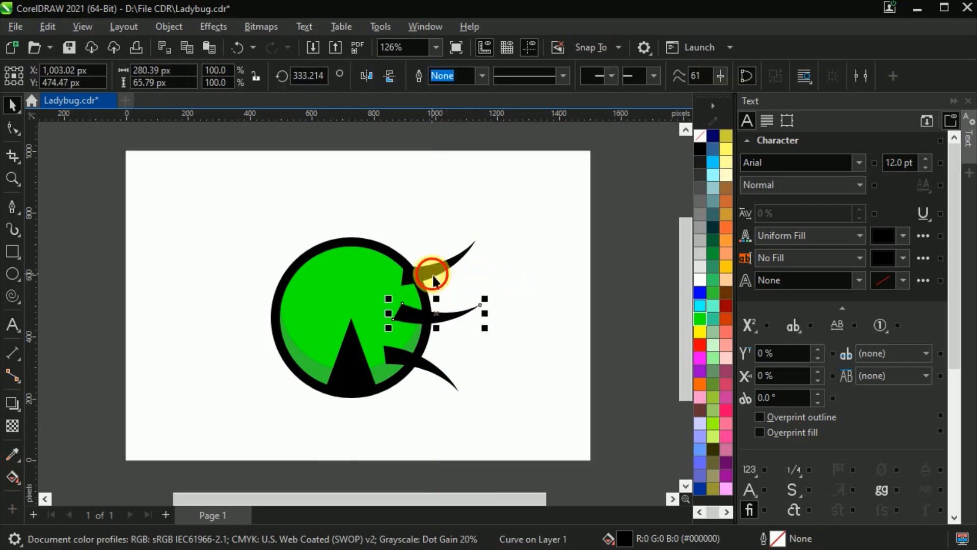
left_click_drag(433, 276, 416, 261)
left_click_drag(438, 317, 447, 310)
Step: Group the three right legs and place a mirrored copy of the group on the left side of the body
left_click(522, 334)
left_click(515, 358)
left_click(436, 371)
left_click(454, 310, "shift")
left_click(440, 247, "shift")
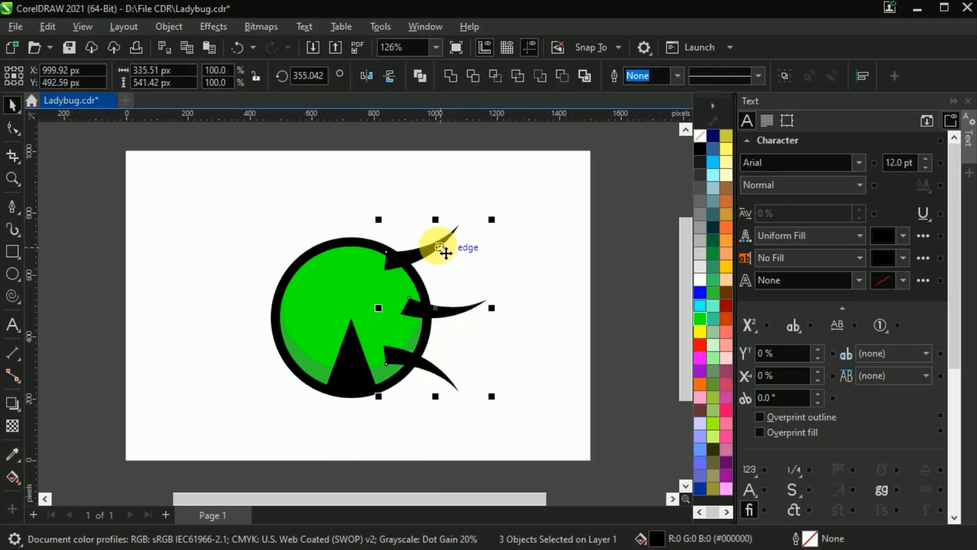
right_click(437, 245)
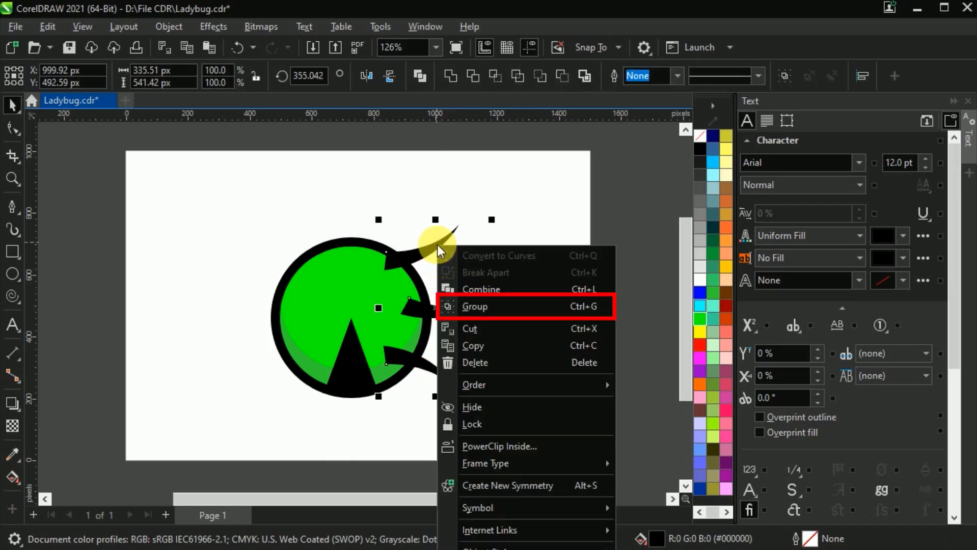
left_click(511, 314)
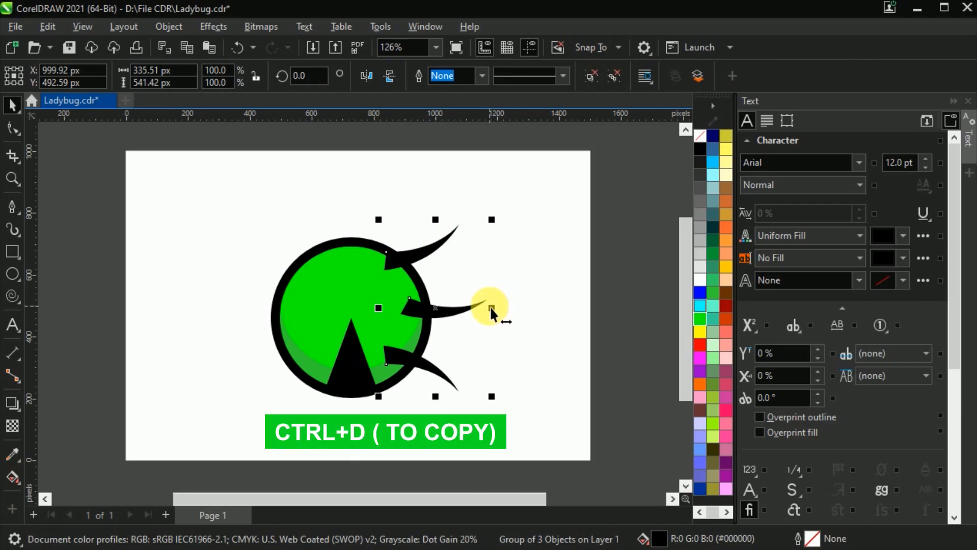
left_click_drag(489, 306, 259, 319)
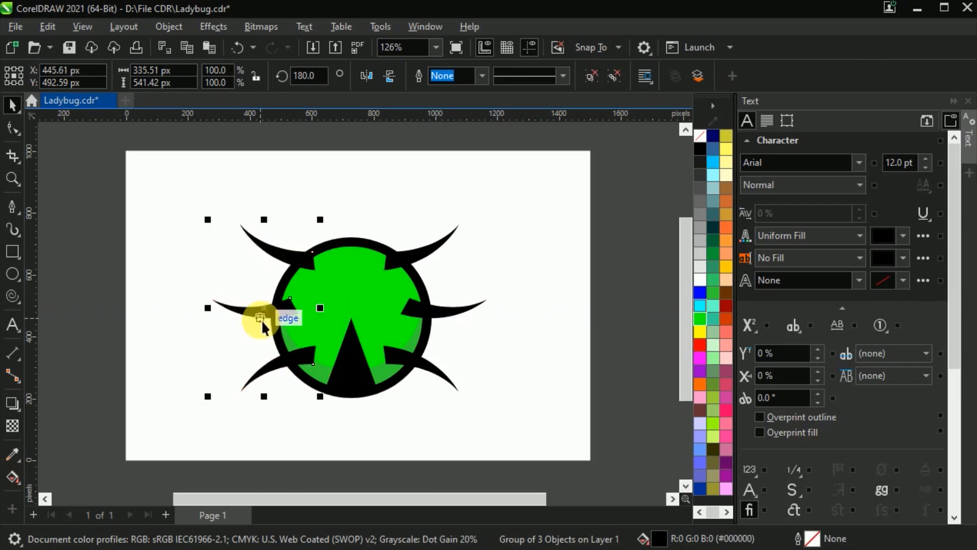
left_click(512, 343)
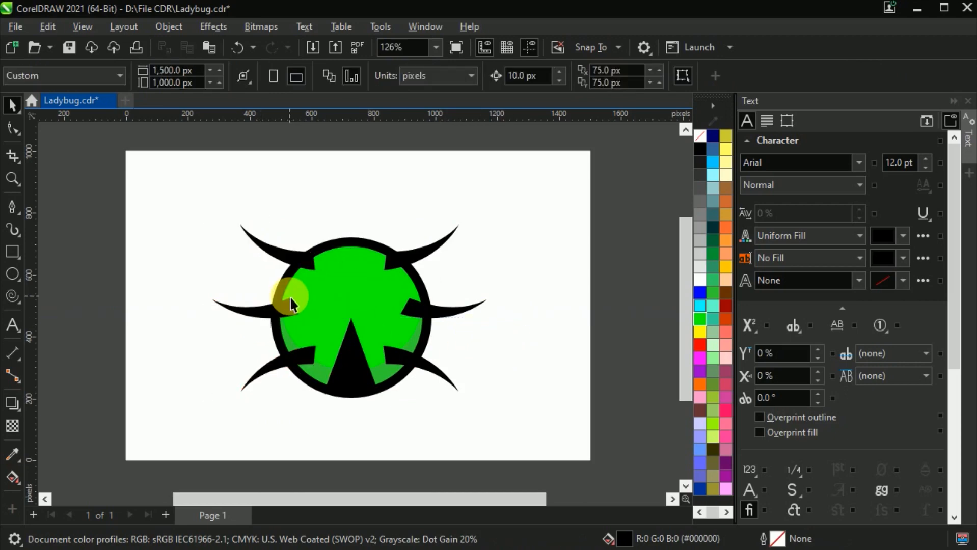
Step: Group the left and right leg sets together and send them behind the body
left_click(296, 257)
right_click(433, 261)
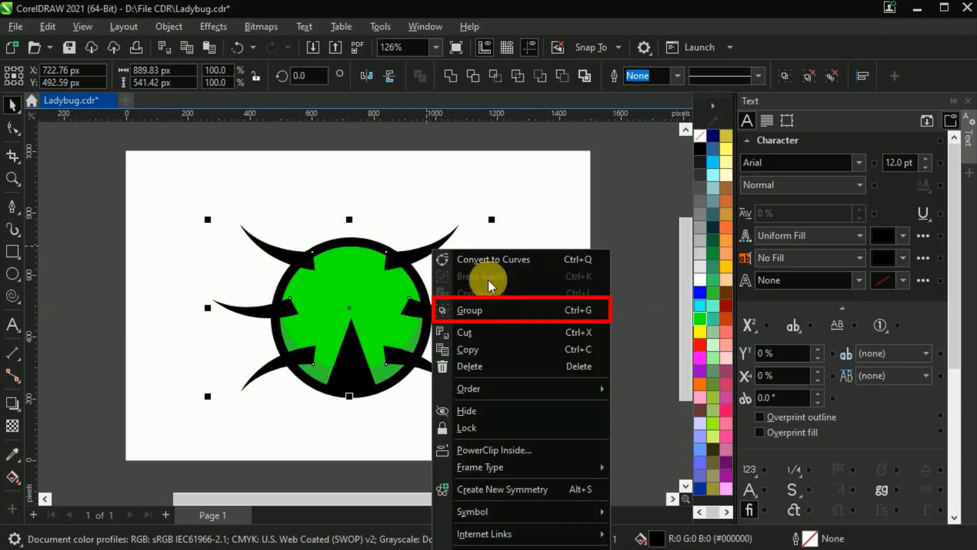
left_click(515, 311)
key("ctrl+Page_Down")
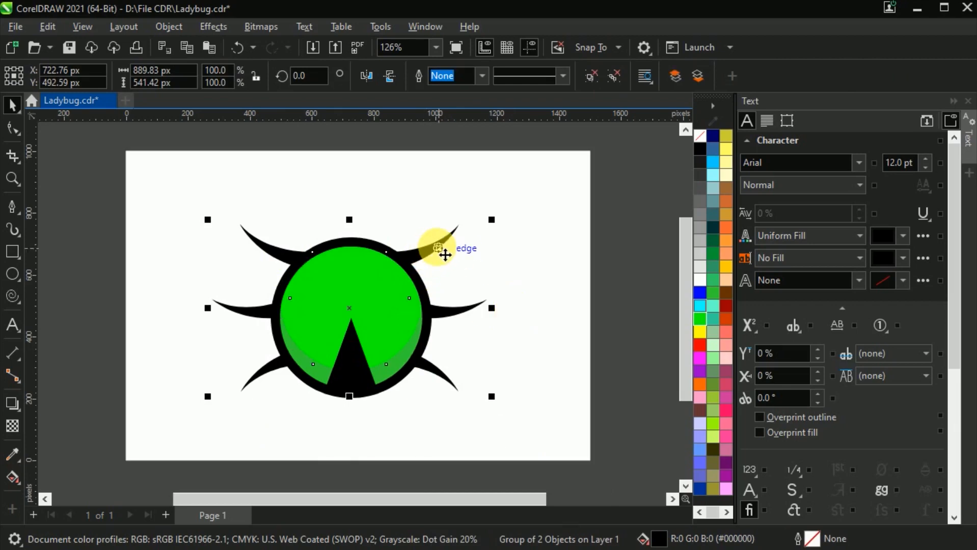
Step: Draw a black circle about 97 px in diameter on the upper left of the green shell
left_click(12, 274)
mouse_move(507, 236)
left_mouse_down()
mouse_move(547, 275)
mouse_move(317, 291)
left_mouse_up()
left_click(13, 105)
Step: Convert the black circle to curves and reshape its nodes into a rounded drop-like spot
left_click(13, 128)
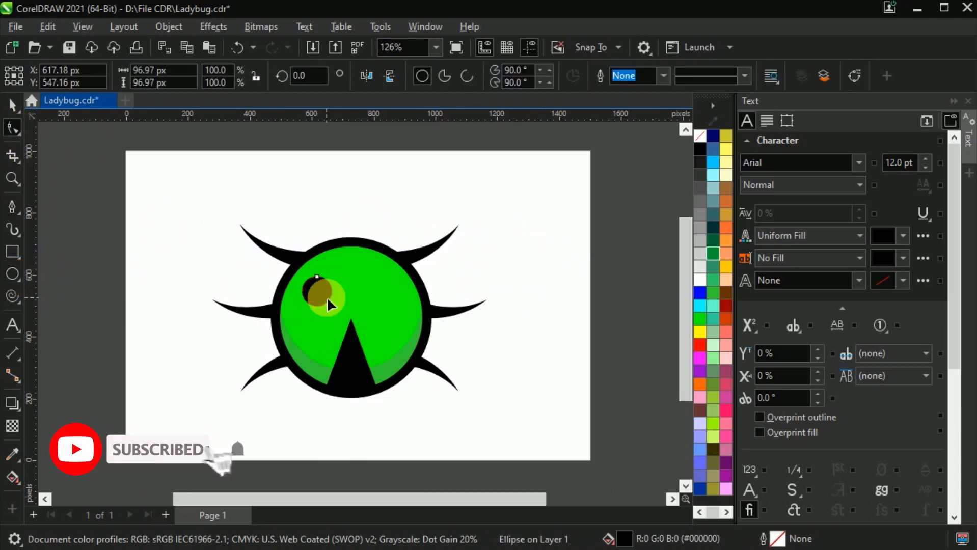
key("ctrl+q")
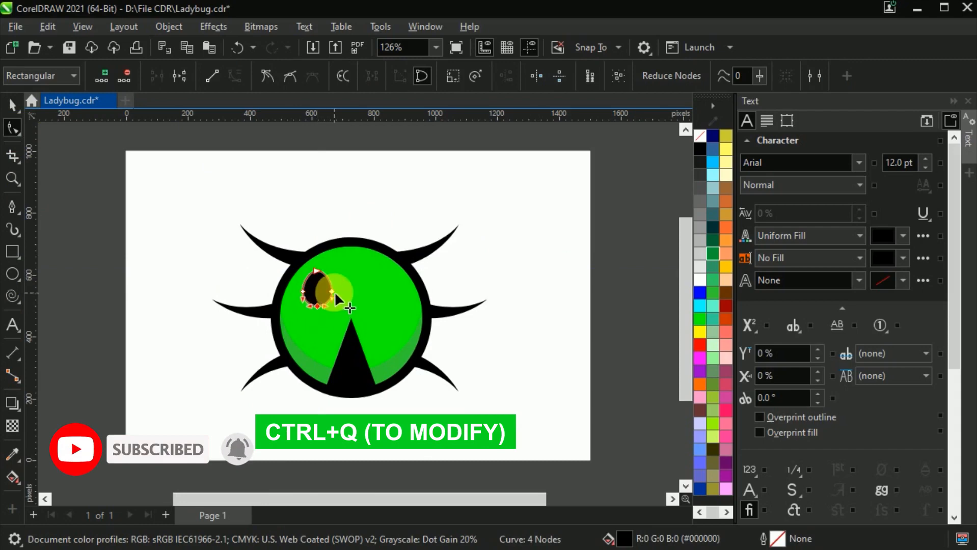
left_click(331, 291)
left_click_drag(304, 291, 343, 340)
left_click(13, 105)
left_click(164, 234)
Step: Duplicate the spot twice and arrange the two smaller copies below it on the left half of the shell
left_click(323, 290)
key("ctrl+d")
key("ctrl+d")
key("Right")
key("Up")
left_click(312, 300)
key("Right")
key("Up")
Step: Create a mirrored copy of the three left spots on the right half of the shell
left_click(307, 323, "shift")
left_click(327, 341, "shift")
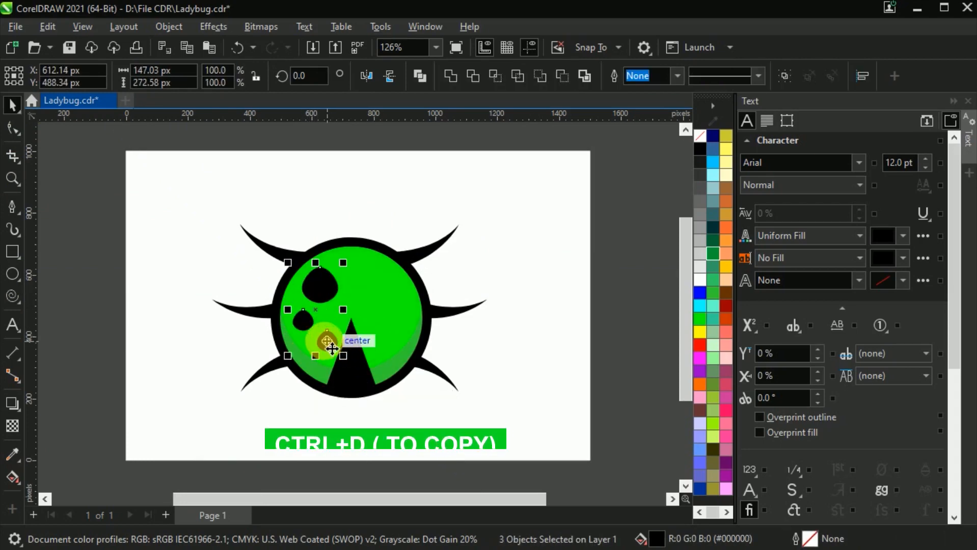
left_click_drag(288, 309, 415, 311)
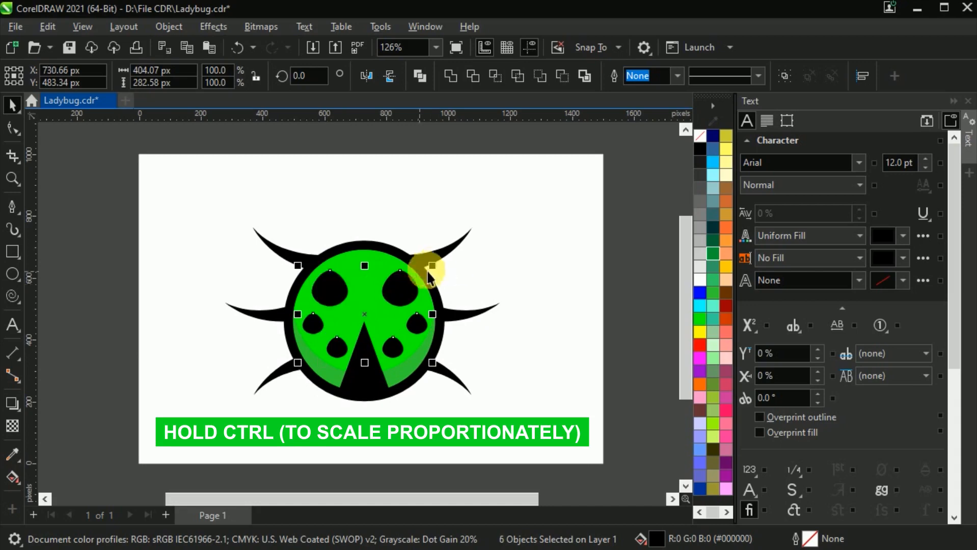
Step: Scale the six spots down proportionally to about 359 by 251 px and nudge them slightly left
left_click_drag(432, 266, 433, 271)
key("Left")
key("Left")
key("Left")
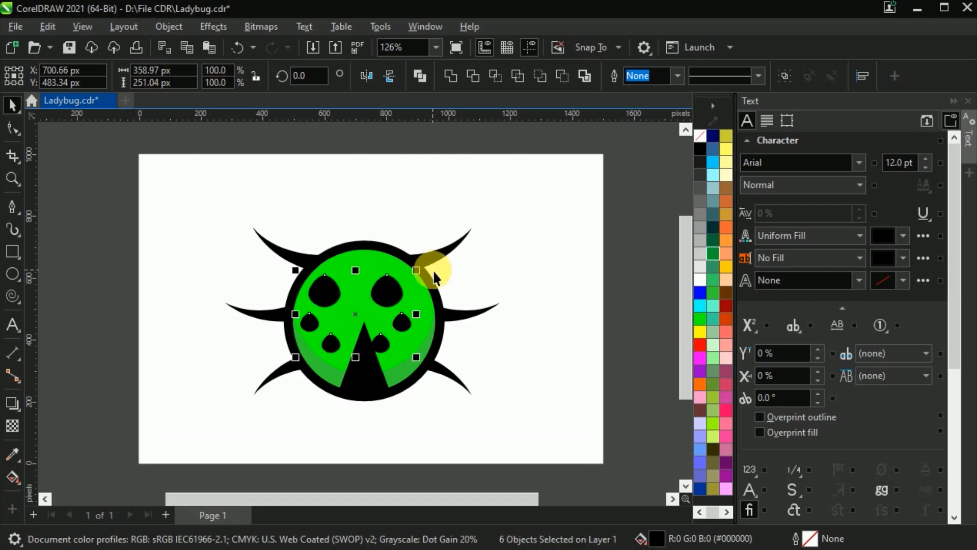
key("Right")
left_click(432, 270)
Step: Move the three right spots 50 px to the right to balance them with the left ones
left_click(393, 295)
left_click(404, 321, "shift")
left_click(384, 343, "shift")
key("Right")
key("Right")
key("Right")
key("Right")
key("Right")
key("Up")
key("Down")
left_click(502, 348)
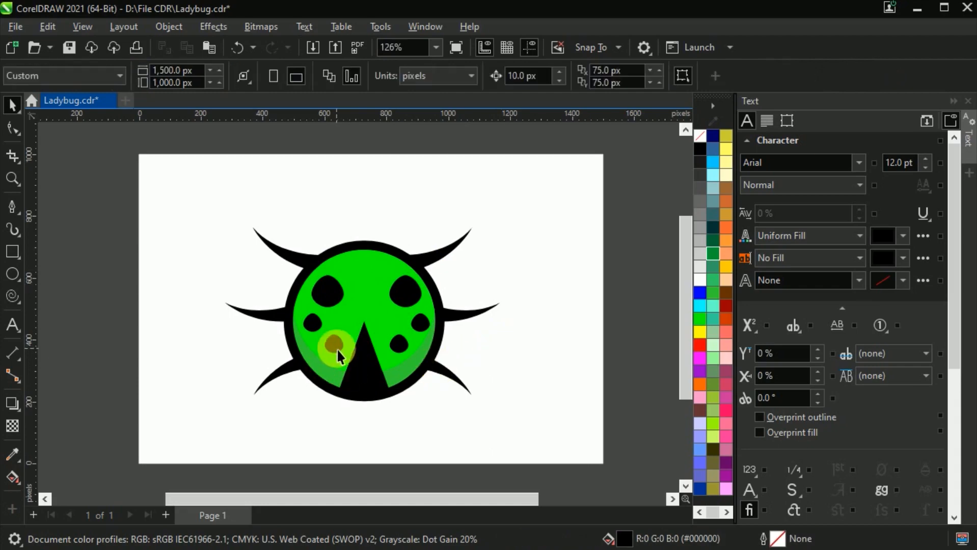
Step: Copy the lower left small spot to the top centre of the shell and rotate it to about 329 degrees
left_click(337, 348)
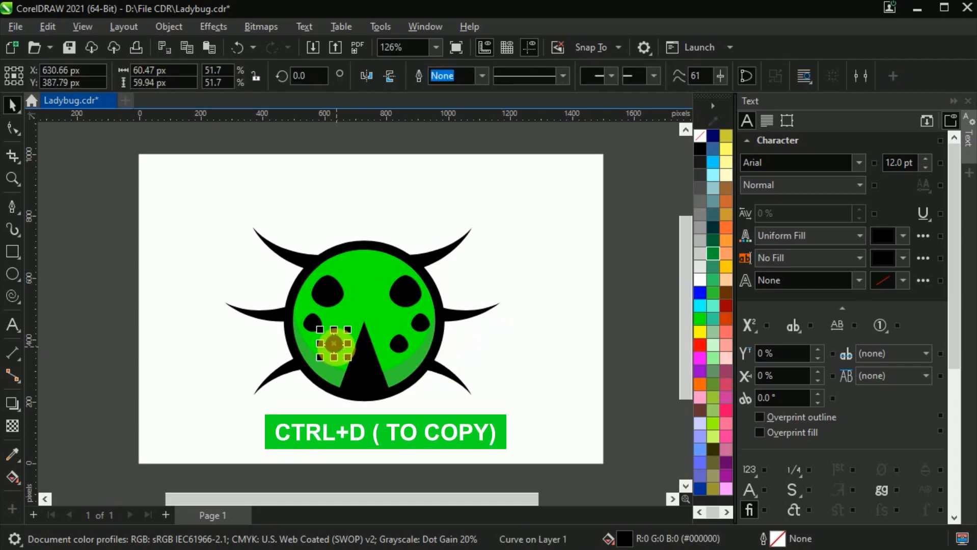
left_click_drag(334, 344, 373, 294)
left_click(367, 274)
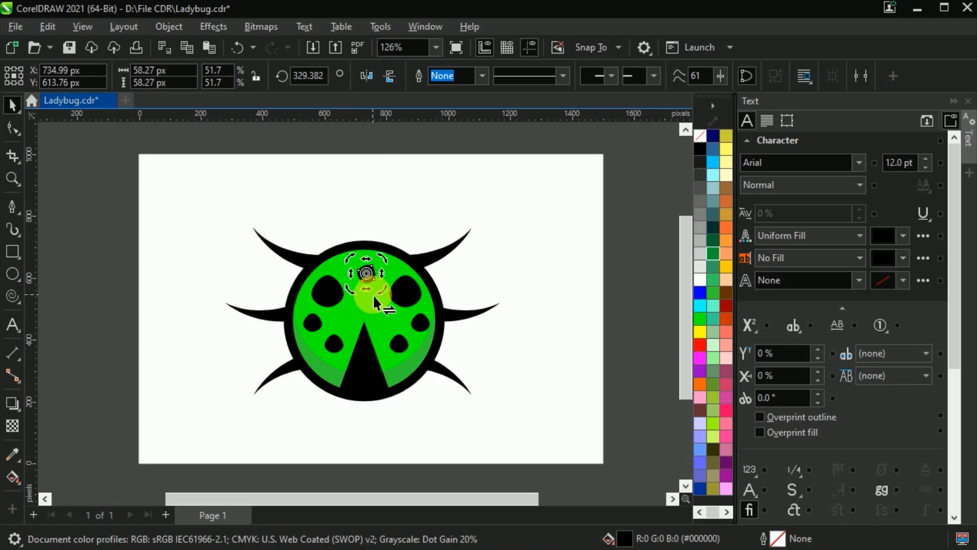
Step: Reshape the top centre spot by its nodes to make it slightly longer, and save the drawing
left_click(13, 128)
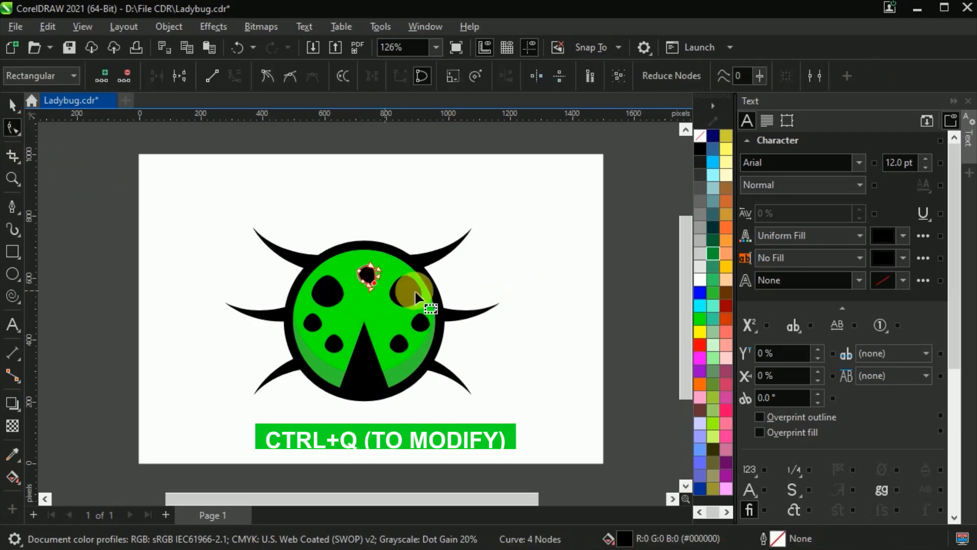
left_click(565, 281)
left_click(12, 105)
left_click(374, 284)
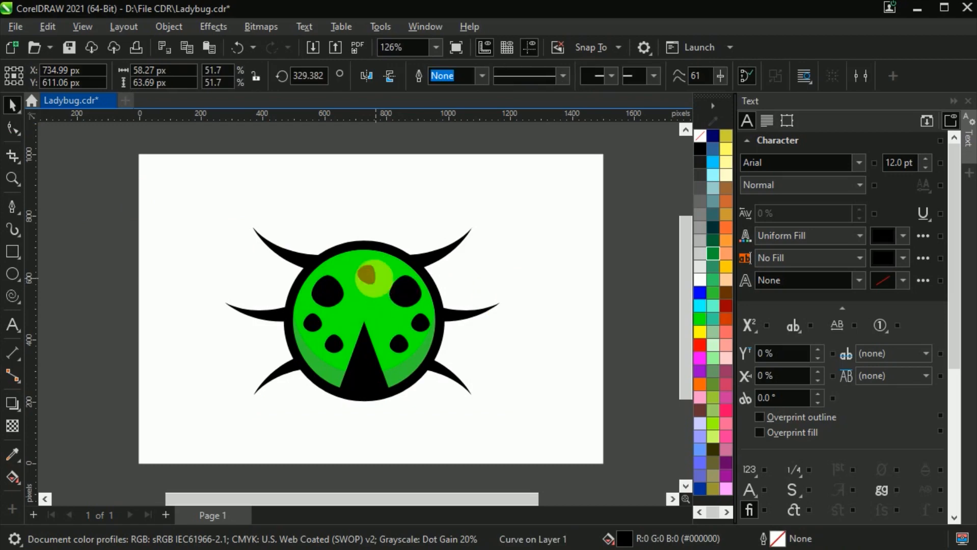
left_click(525, 299)
key("ctrl+s")
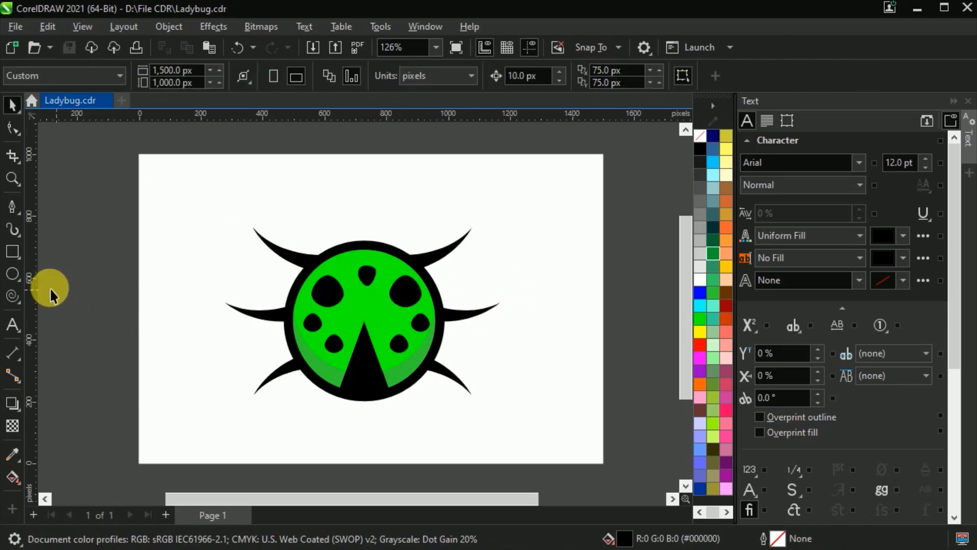
Step: Draw an ellipse about 93 by 126 px in the middle of the shell and fill it white
left_click(18, 276)
left_click_drag(349, 296, 378, 334)
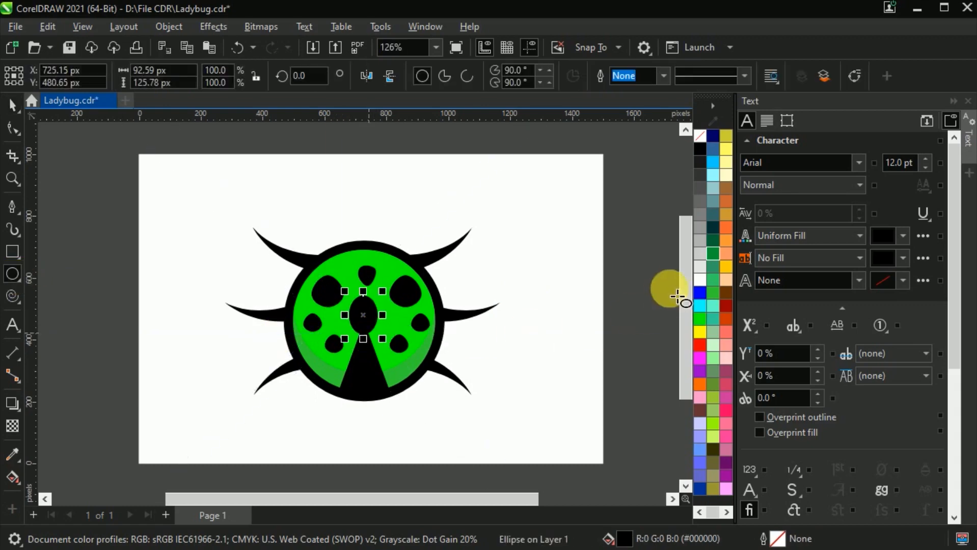
left_click(699, 278)
Step: Move the white ellipse between the left spots and rotate it to about 31 degrees
left_click(13, 105)
left_click_drag(362, 317, 328, 319)
left_click(328, 319)
left_click_drag(349, 340, 368, 330)
Step: Apply a uniform transparency of 50 to the white ellipse
left_click(14, 427)
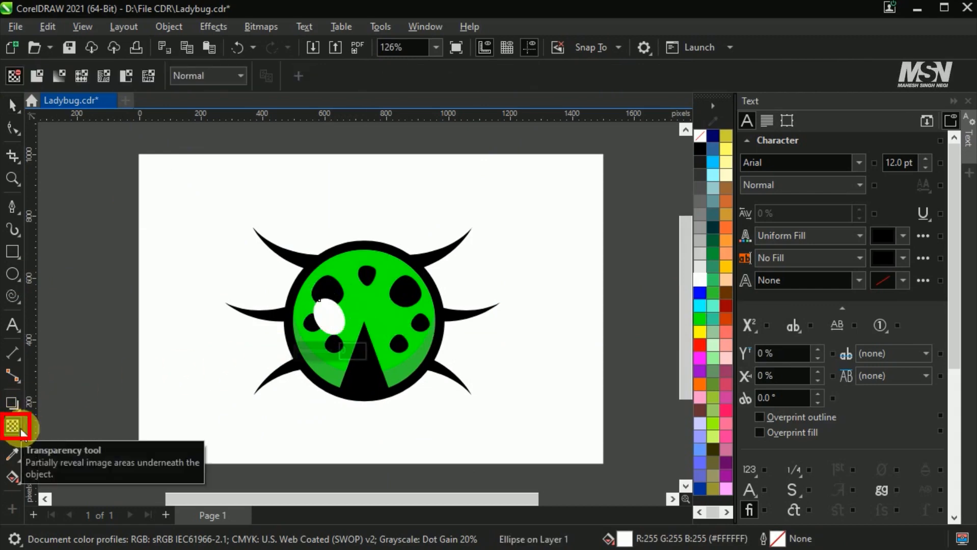
left_click_drag(310, 353, 333, 357)
type("50")
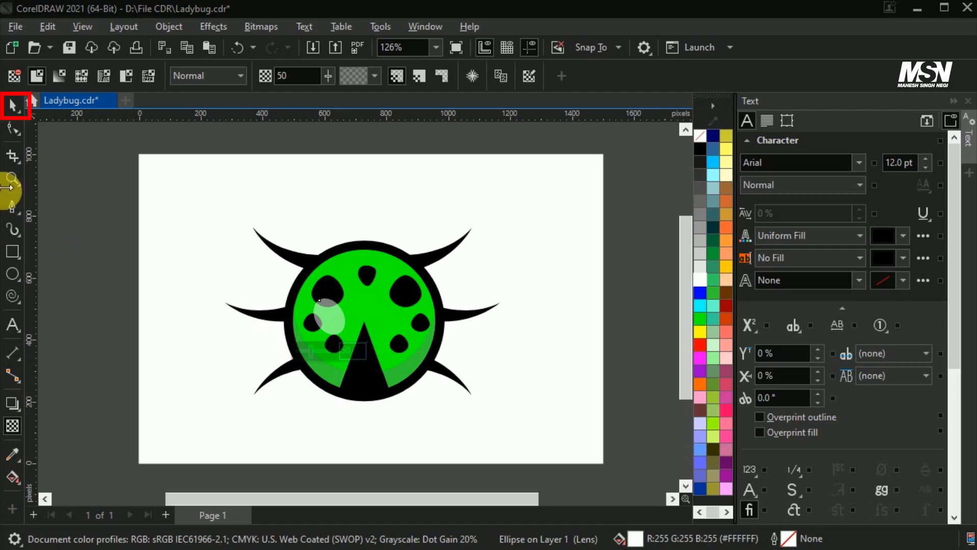
left_click(12, 108)
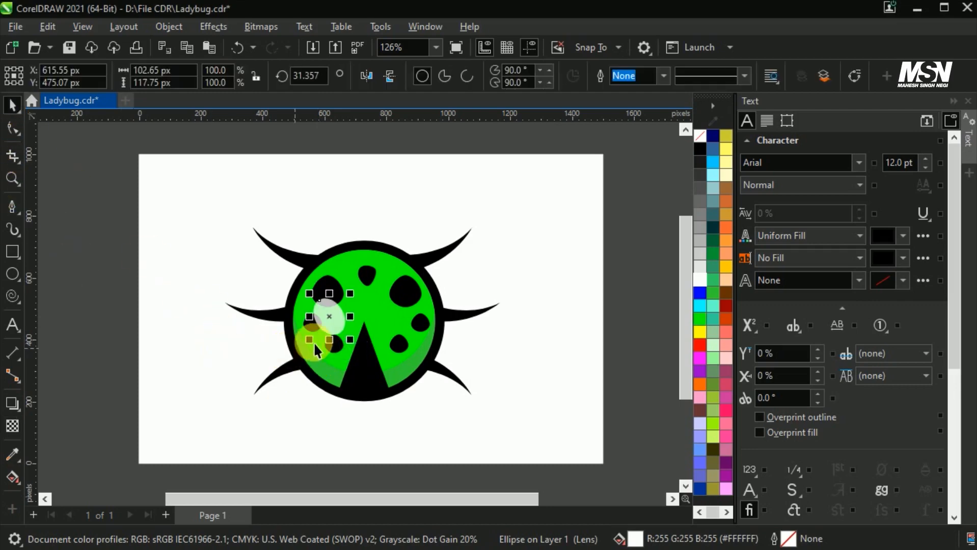
Step: Copy the transparent highlight to the top centre of the shell and rotate it to lie horizontally
left_click_drag(335, 327, 369, 273)
left_click(369, 273)
left_click_drag(387, 293, 395, 285)
Step: Convert the top highlight to curves and reshape it into a flat rounded glare about 126 by 59 px
key("F10")
key("ctrl+q")
key("space")
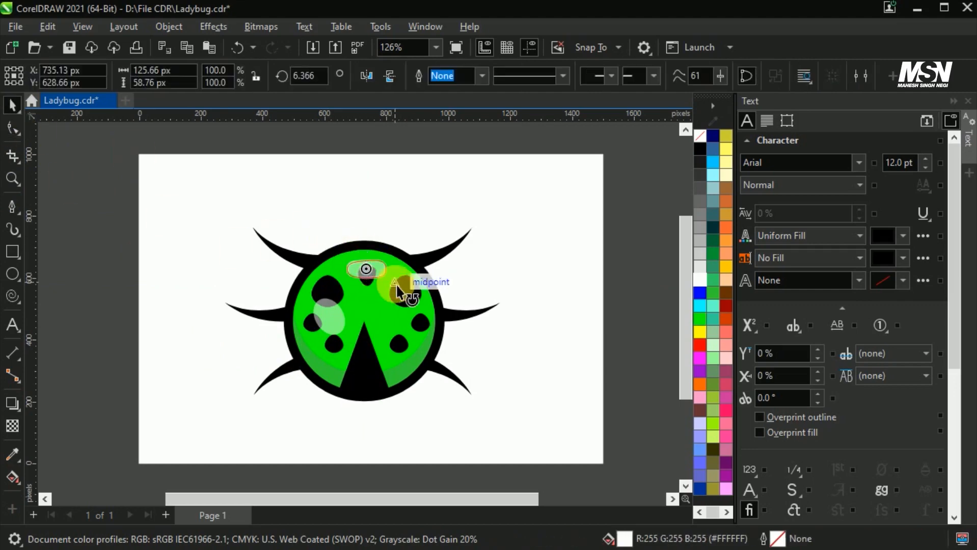
left_click(340, 325)
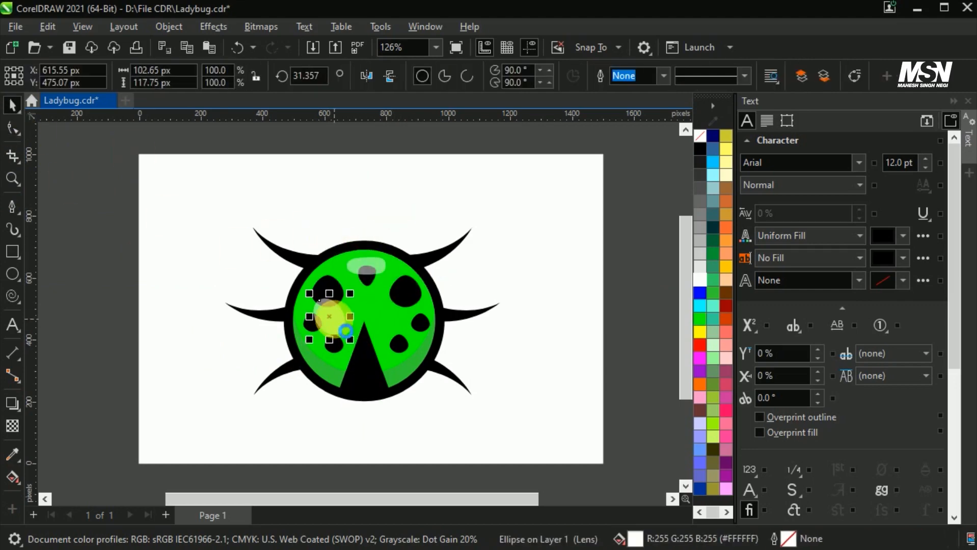
Step: Copy the transparent white ellipse between the right-hand spots, fine-tune its position, and save the file
key("ctrl+d")
left_click_drag(356, 302, 418, 326)
key("Left")
key("Up")
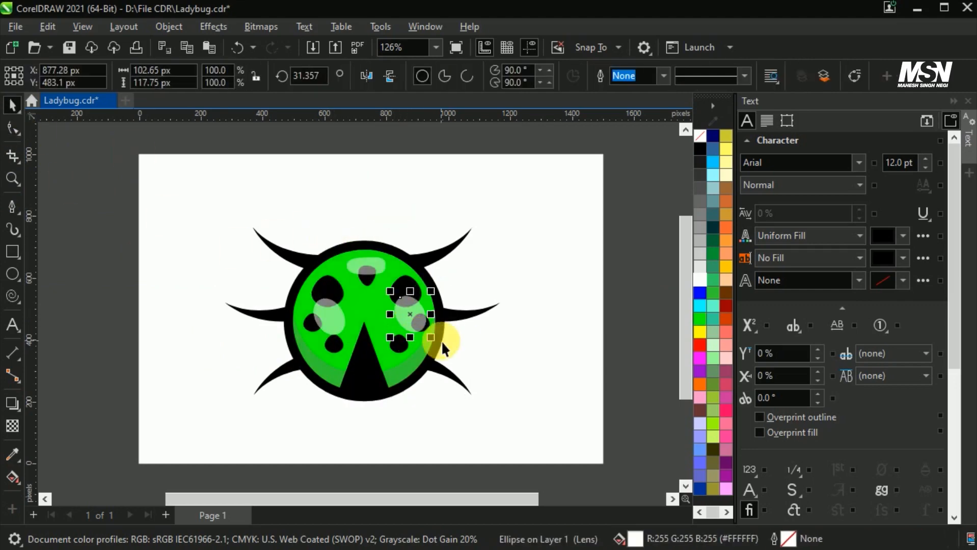
key("Left")
left_click(512, 345)
key("ctrl+s")
Step: Draw a thin closed crescent about 135 by 229 px to the left of the ladybug with the Pen tool and a 1.5 pt outline
left_click(12, 206)
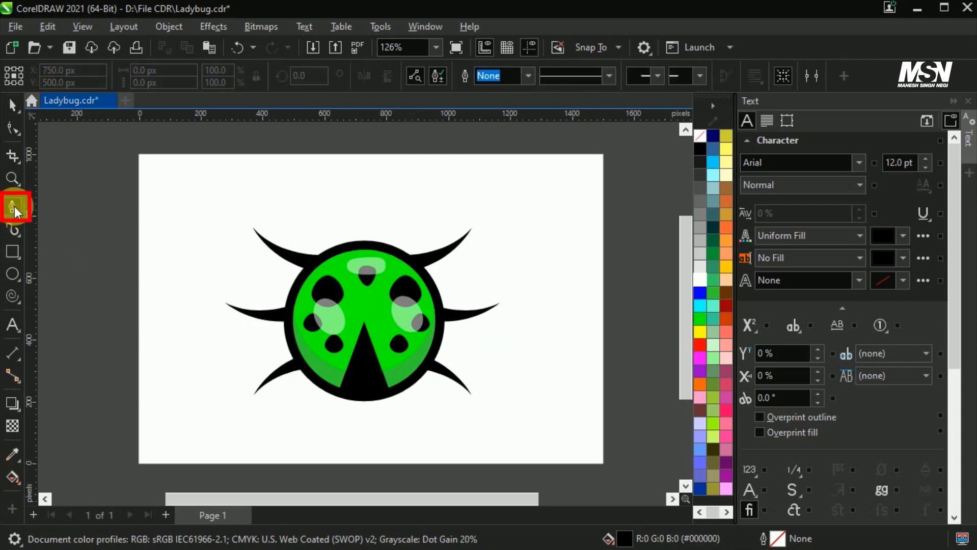
left_click(217, 255)
left_click_drag(175, 325, 178, 381)
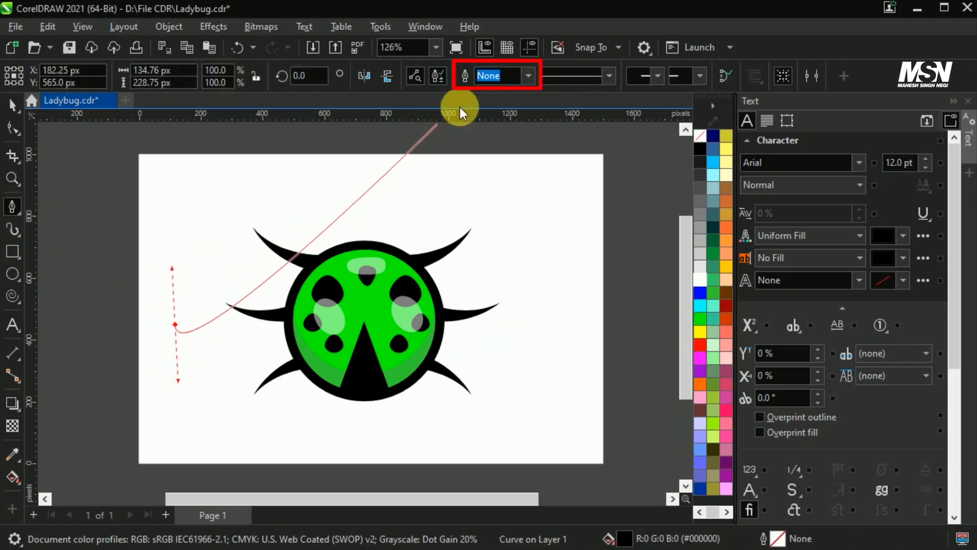
left_click(527, 76)
left_click(498, 148)
left_click(174, 325, "alt")
left_click_drag(217, 254, 186, 295)
left_click(12, 105)
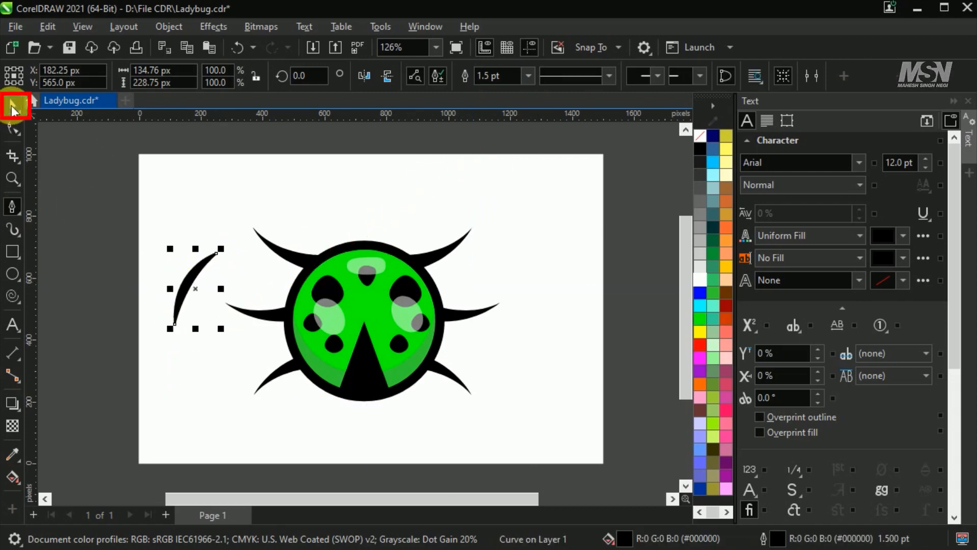
Step: Remove the crescent's outline, move it onto the shell's upper-left edge and scale it to about 99 by 193 px
left_click(476, 76)
left_click(462, 92)
left_click(362, 139)
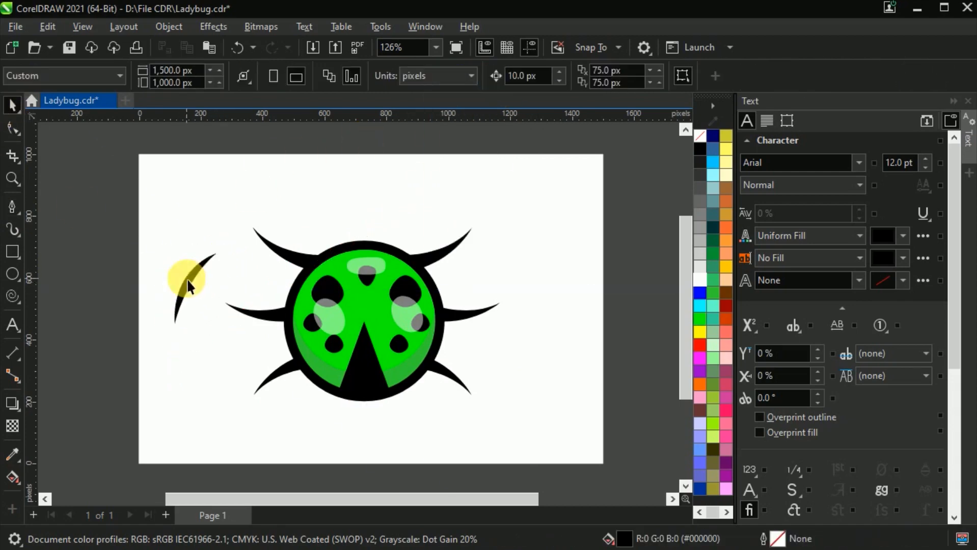
left_click_drag(186, 285, 308, 284)
left_click_drag(342, 248, 332, 259)
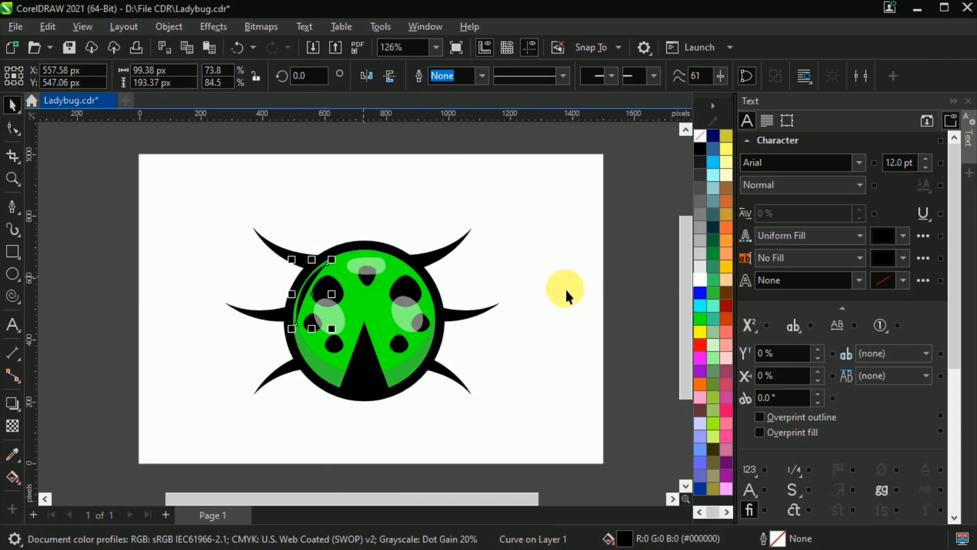
Step: Fill the crescent on the shell with white and apply a uniform transparency to it
left_click(699, 276)
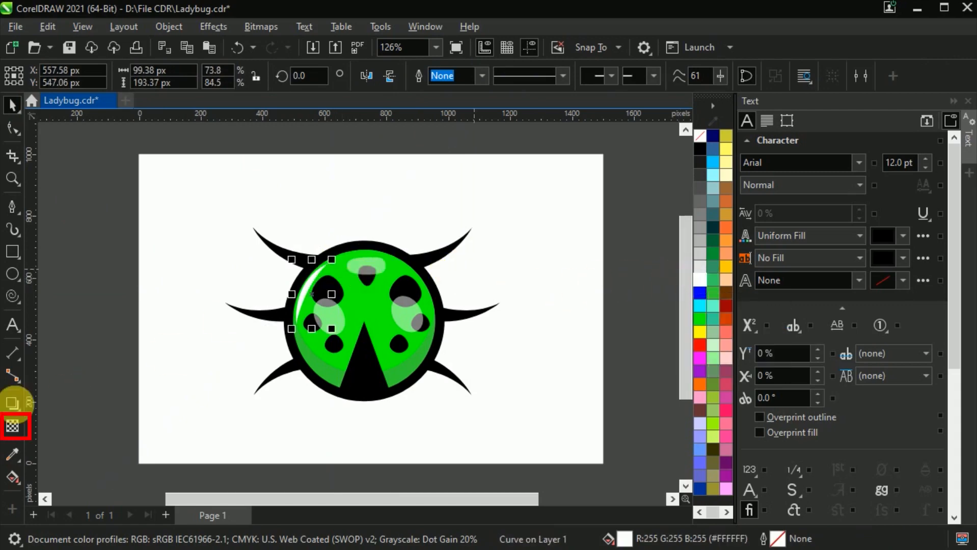
left_click(13, 426)
left_click_drag(278, 340, 335, 342)
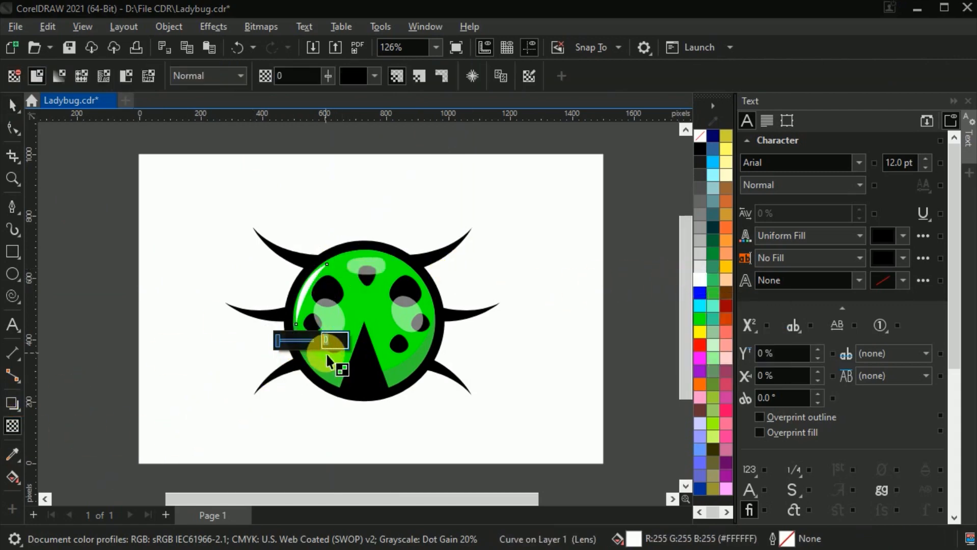
key("Return")
left_click(12, 105)
left_click(183, 208)
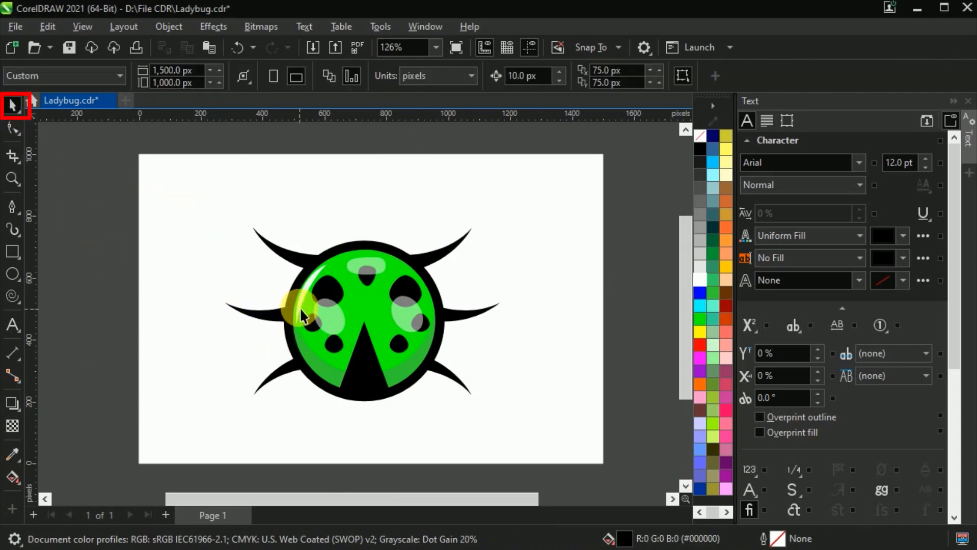
Step: Copy the crescent to the shell's right side, rotate it to about 184 degrees and fill it with Spring Green (#33CC33)
left_click(298, 315)
key("ctrl+d")
left_click_drag(307, 322, 391, 325)
left_click(437, 305)
left_click(715, 289)
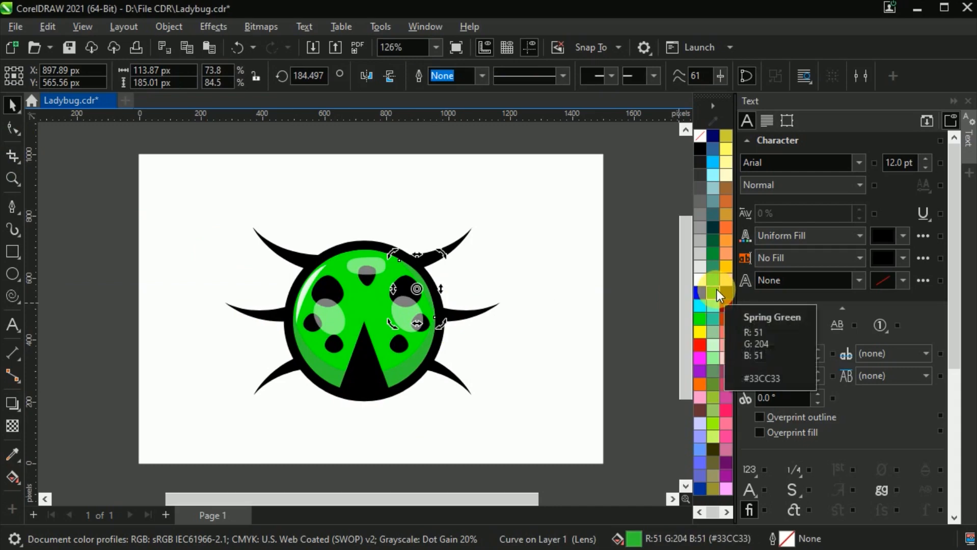
left_click(509, 296)
Step: Move the green crescent to the upper right of the shell and PowerClip it inside the shell
left_click_drag(431, 297, 410, 284)
key("Escape")
left_click(384, 250)
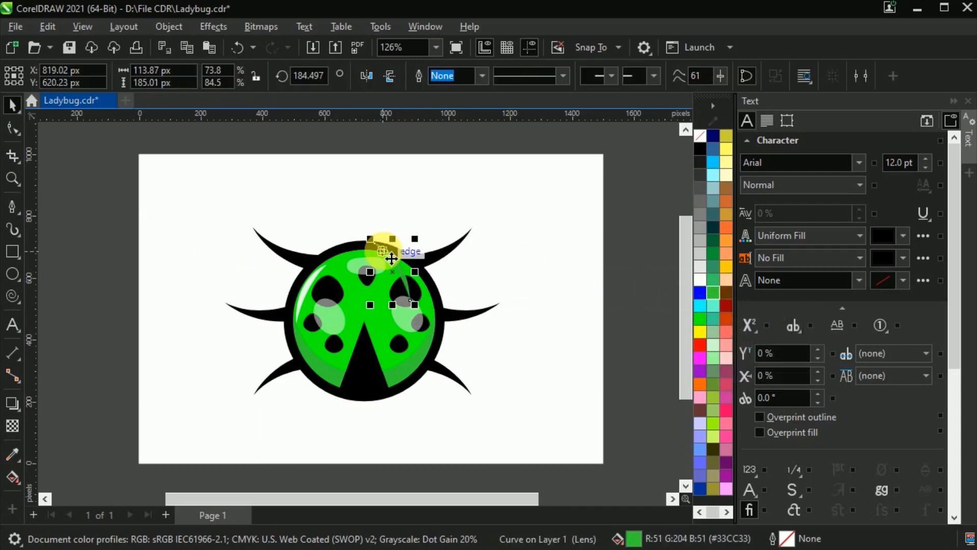
right_click(383, 250)
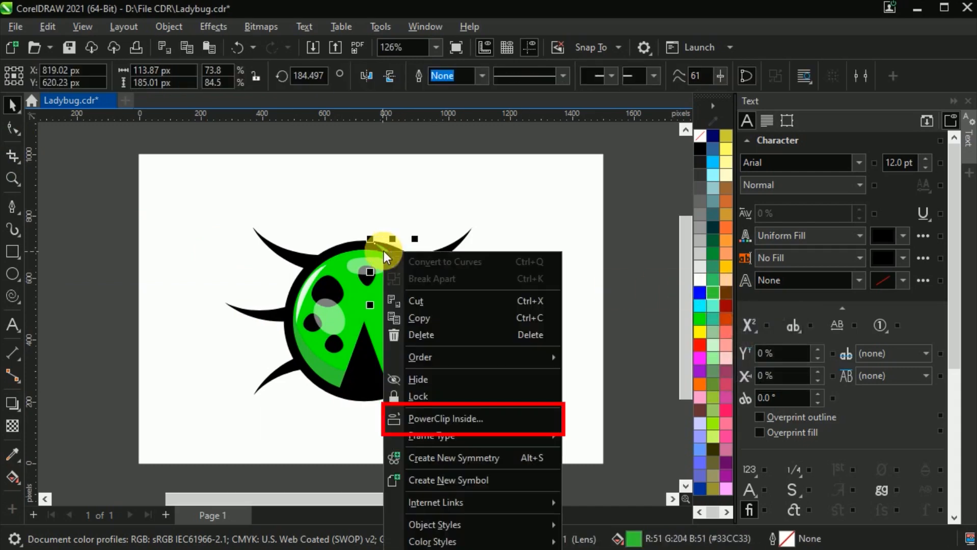
left_click(497, 418)
left_click(382, 326)
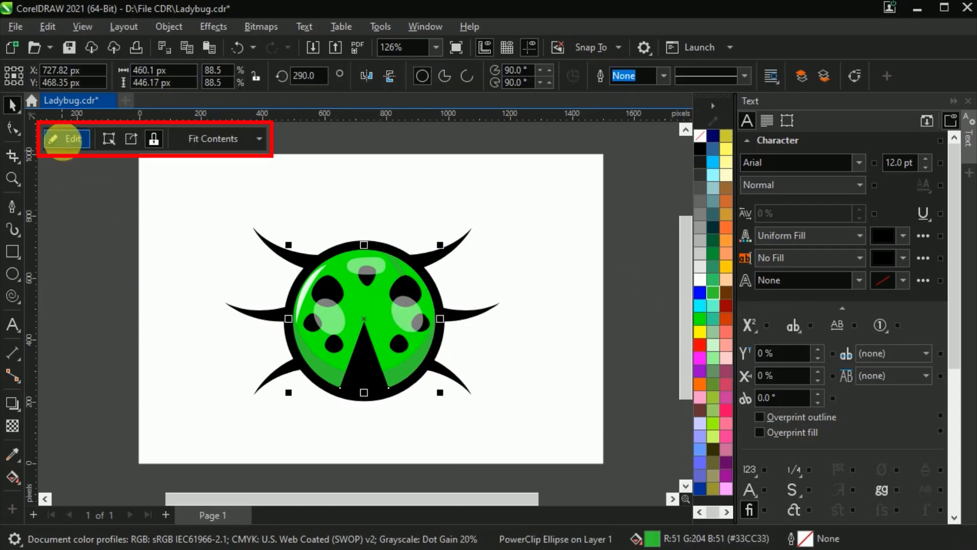
Step: Edit the shell's PowerClip contents, fitting the green crescent along the upper-right edge at a rotation of about 202 degrees
left_click(49, 137)
left_click(435, 305)
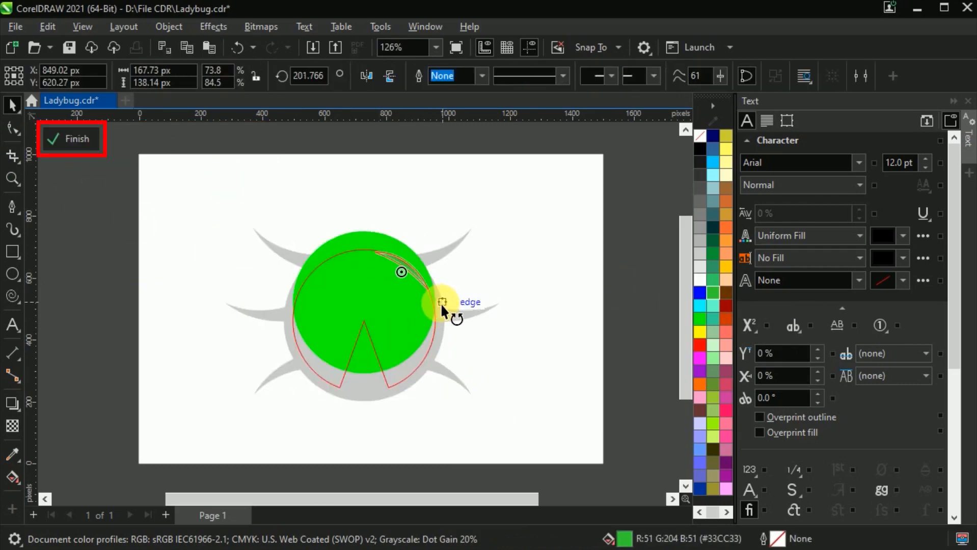
left_click(73, 142)
Step: PowerClip the white crescent highlight inside the green shell
left_click(306, 292)
right_click(320, 269)
left_click(371, 435)
left_click(385, 367)
Step: Within the shell's PowerClip, rotate the white crescent to about 346 degrees, fit it to the upper-left edge, and save the file
left_click(51, 138)
left_click(309, 293)
left_click(311, 273)
mouse_move(328, 253)
left_mouse_down()
mouse_move(348, 246)
mouse_move(347, 255)
left_mouse_up()
key("Right")
key("Right")
key("Up")
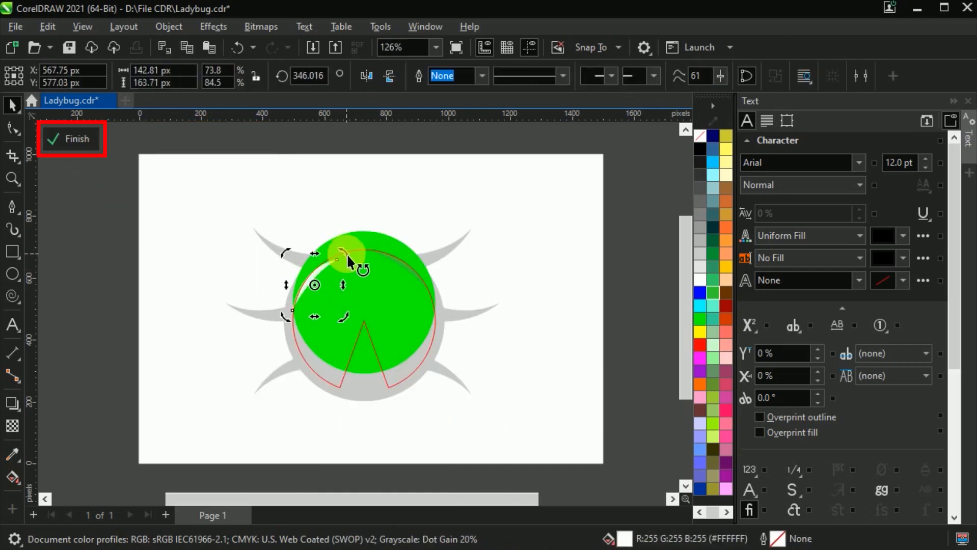
left_click(73, 138)
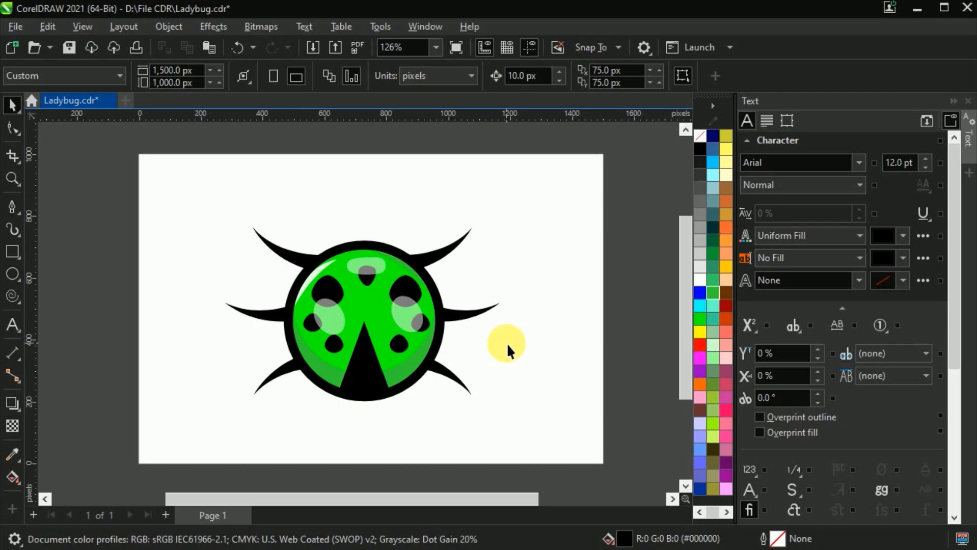
key("ctrl+s")
Step: Draw a black circle about 229 px across for the head and place it overlapping the top of the body
left_click(15, 274)
left_click_drag(325, 182, 402, 240)
left_click(15, 106)
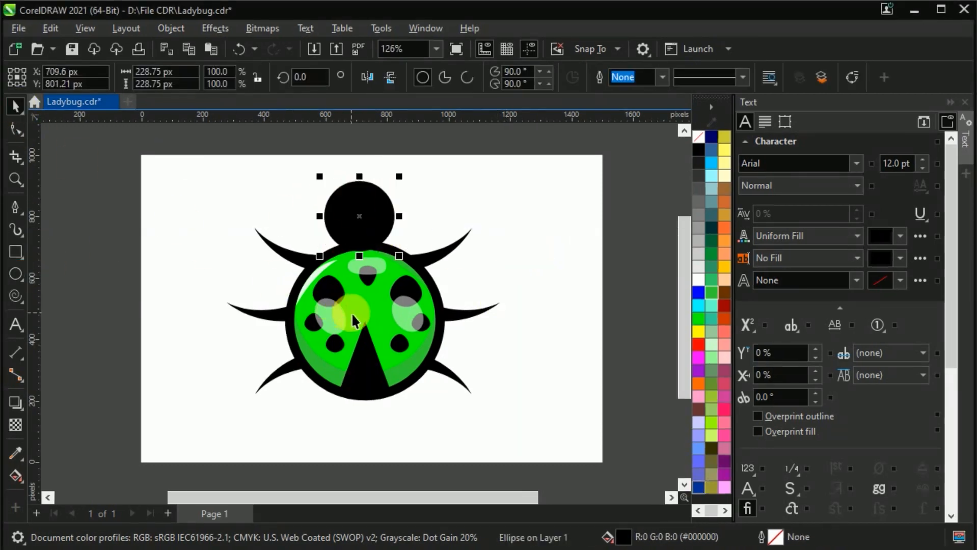
left_click_drag(365, 239, 364, 224)
left_click_drag(524, 436, 188, 235)
Step: Enlarge the head circle to about 244 px, centre it horizontally on the body, and save the file
left_click(374, 219)
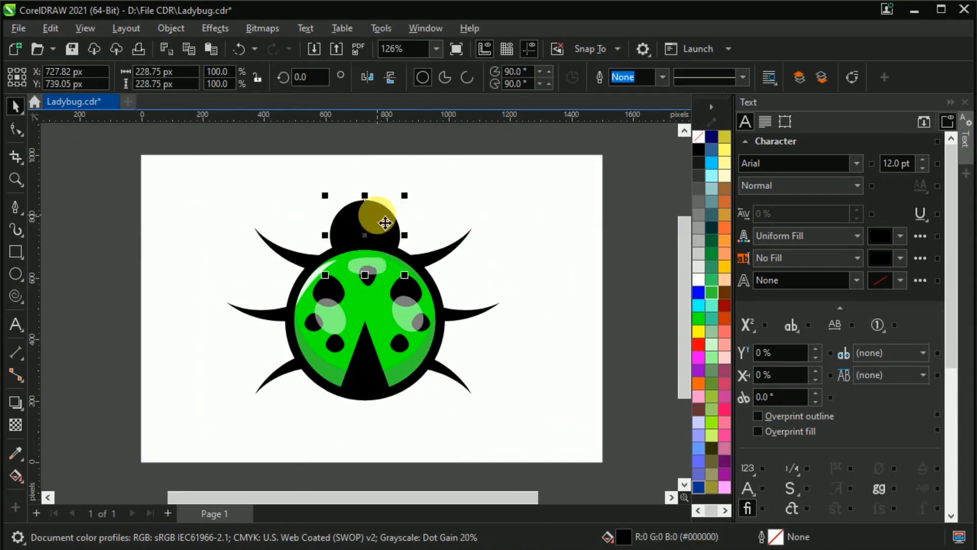
key("ctrl+q")
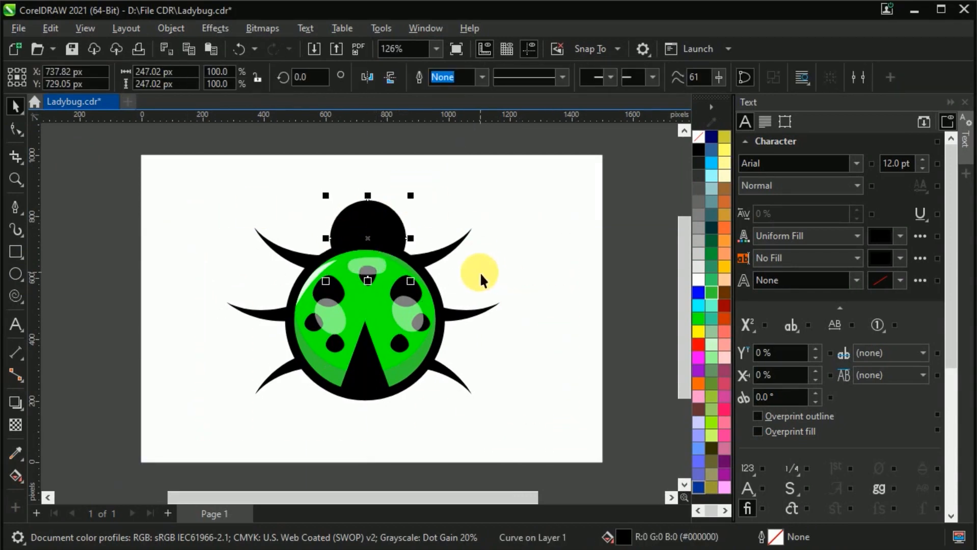
left_click(375, 396, "shift")
key("c")
left_click(565, 301)
key("ctrl+s")
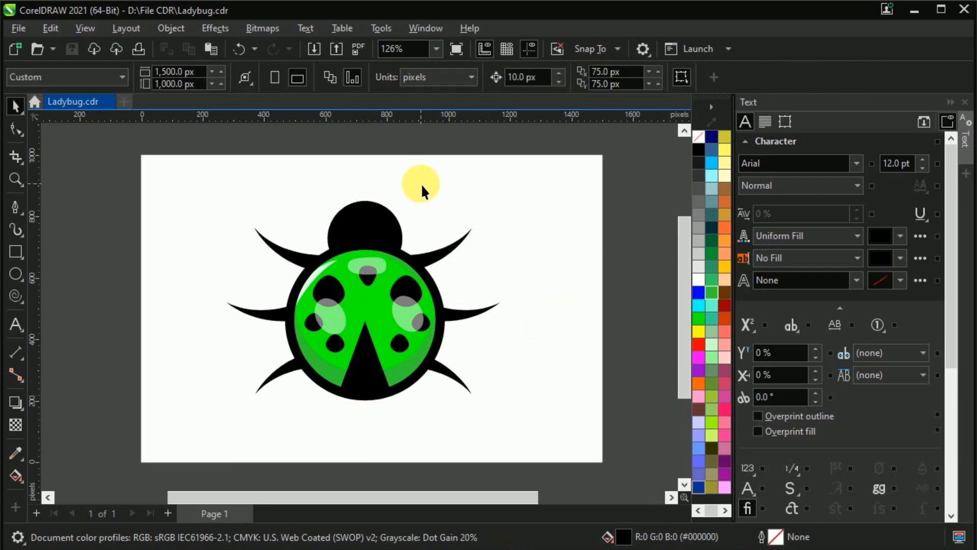
Step: Draw an ellipse about 68 by 45 px on the head and fill it with light grey (#E6E6E6)
left_click(17, 274)
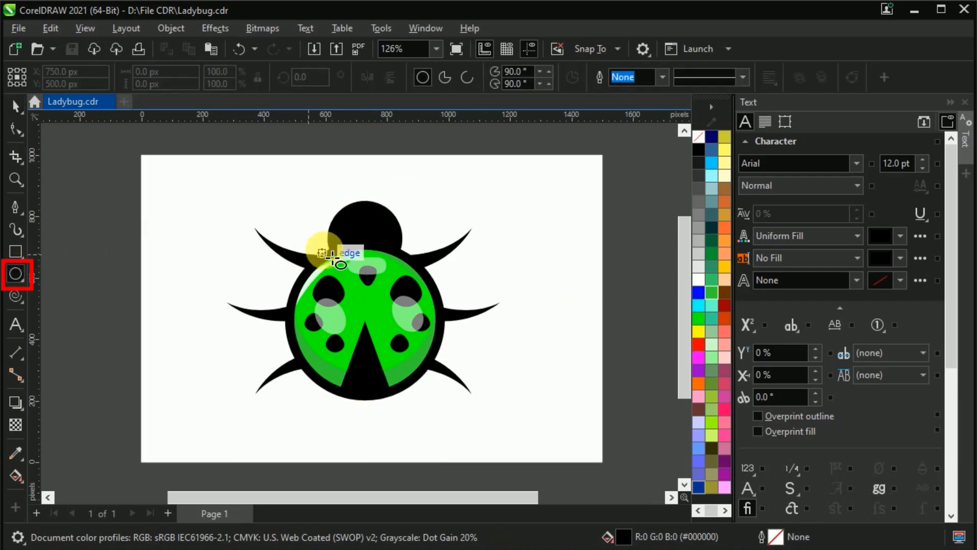
left_click_drag(352, 235, 375, 253)
key("space")
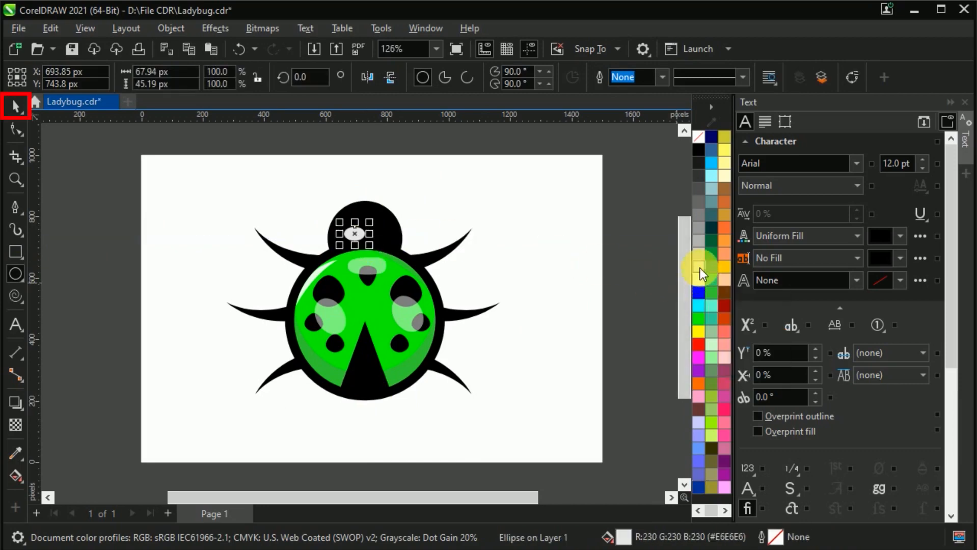
left_click(401, 214)
Step: Rotate the grey eye ellipse to about 55 degrees and shift it toward the upper left of the head
left_click(358, 237)
left_click(358, 237)
left_click_drag(370, 245, 376, 234)
left_click(151, 181)
left_click(354, 234)
key("Left")
key("Up")
left_click(350, 232)
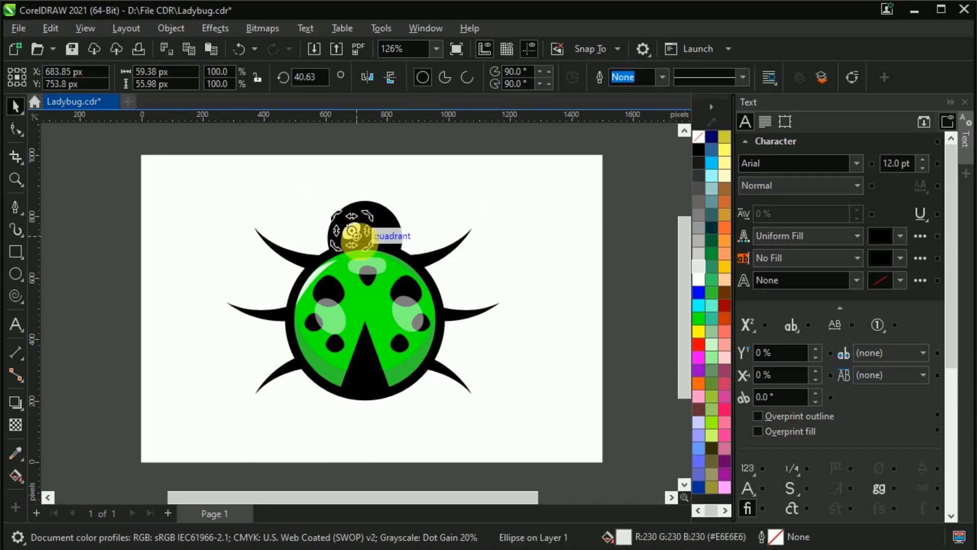
key("Escape")
Step: Create a mirrored copy of the eye, move it to the right side of the head, and save the file
left_click(351, 235)
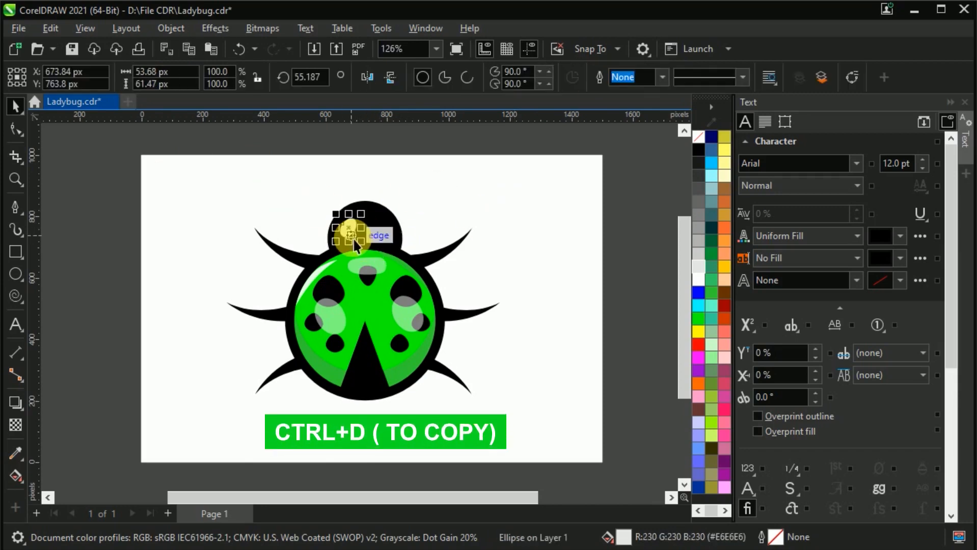
left_click_drag(336, 228, 364, 236)
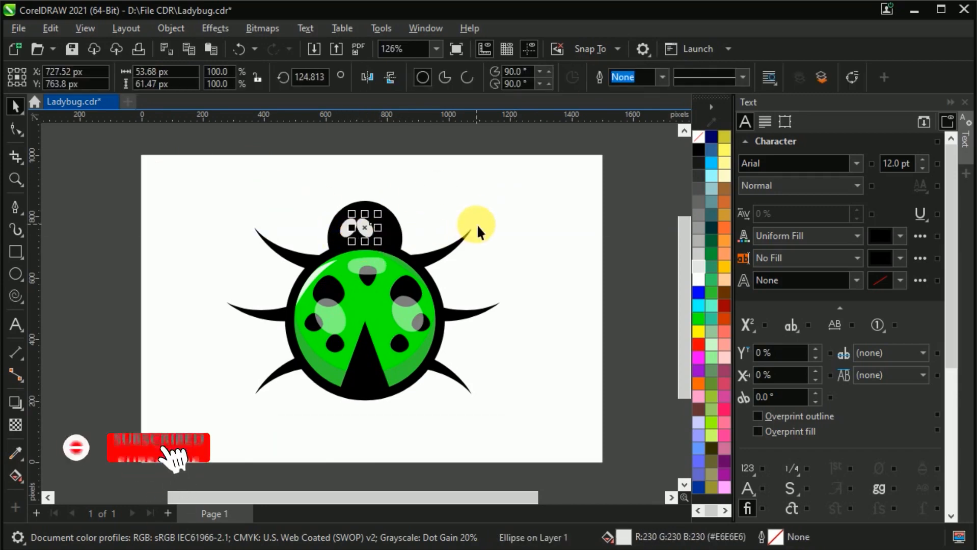
key("Right")
key("Right")
key("Right")
key("ctrl+s")
left_click(474, 206)
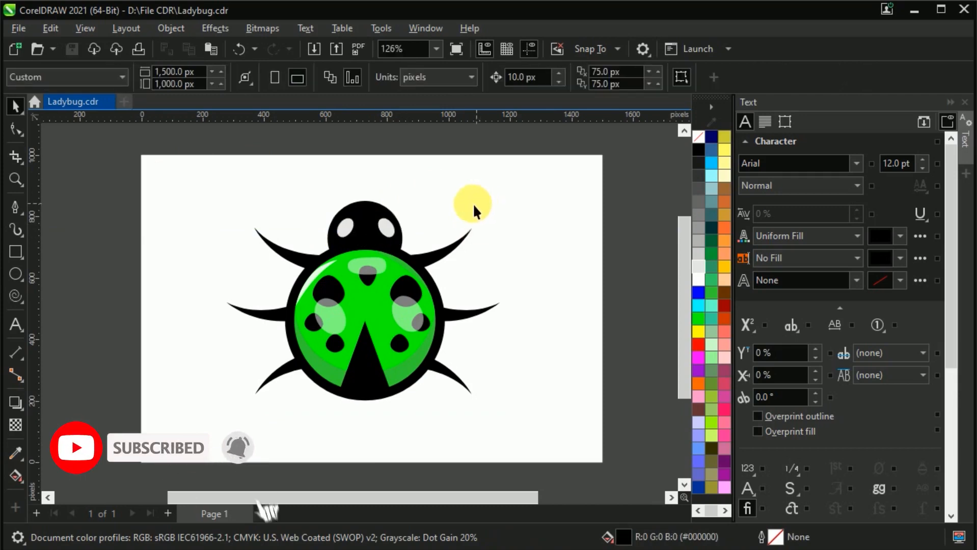
Step: Duplicate the head circle, fill the copy with white and scale it about its centre to about 106 px
left_click(367, 216)
key("ctrl+d")
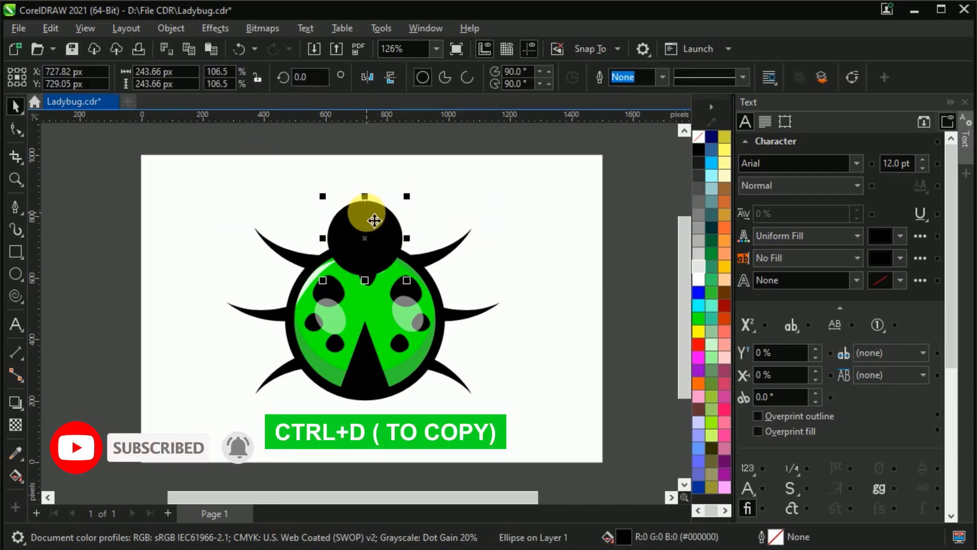
left_click(698, 279)
left_click_drag(406, 196, 408, 216)
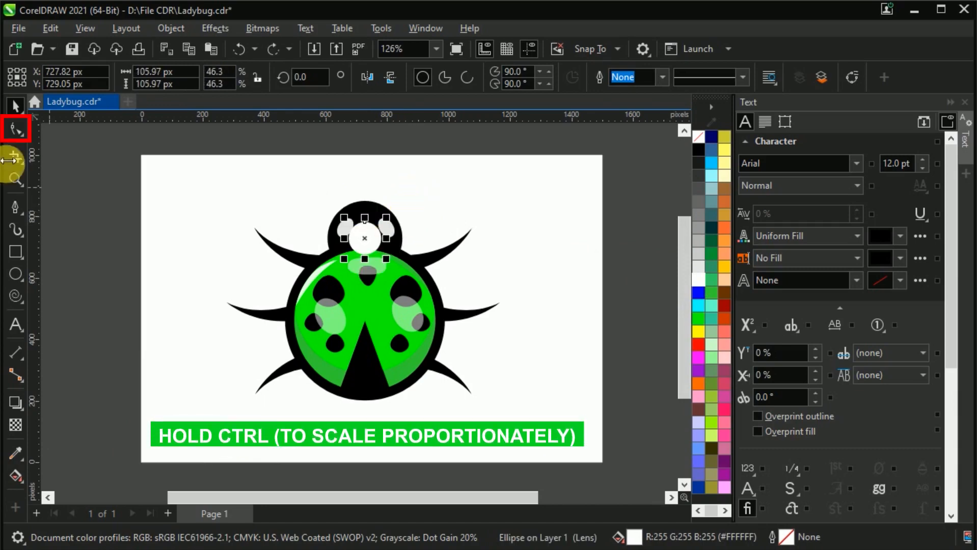
Step: Convert the white circle to curves, stretch its top into an egg shape about 131 px tall, and make it uniformly transparent
key("ctrl+q")
left_click_drag(364, 221, 364, 214)
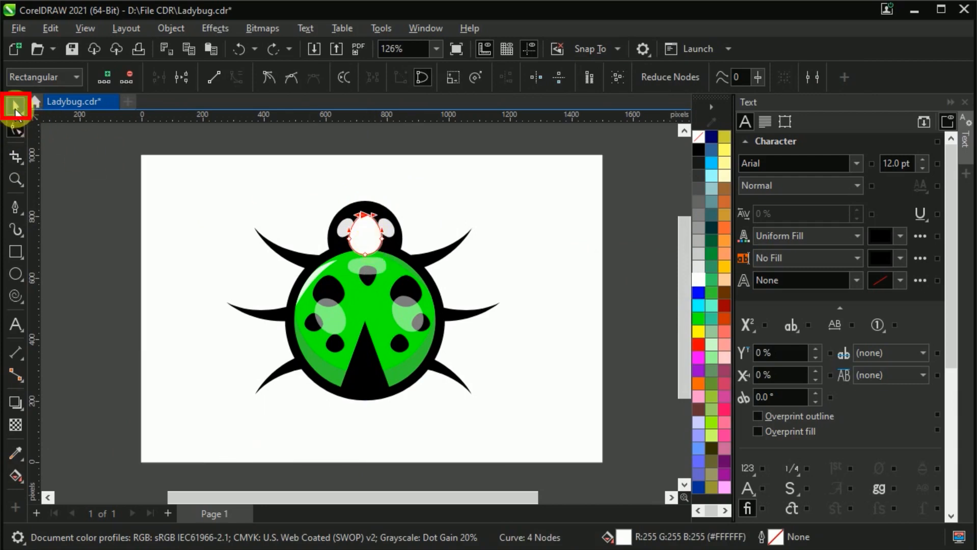
key("space")
left_click(378, 268)
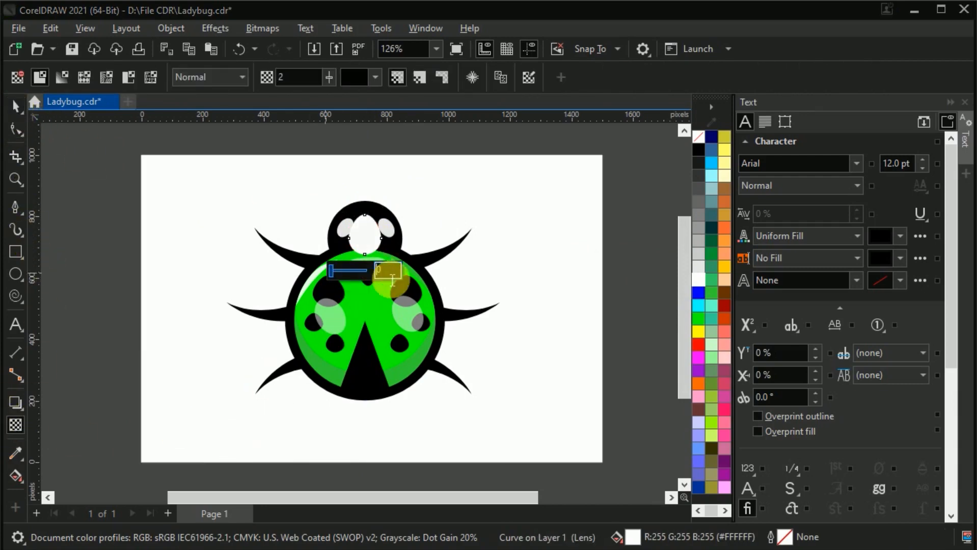
left_click(16, 106)
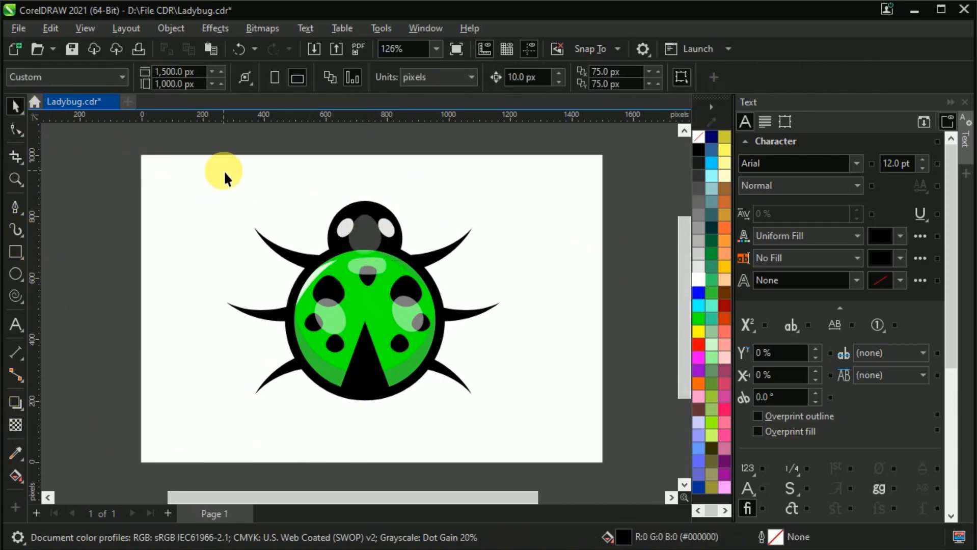
Step: PowerClip the transparent egg shape inside the black head circle
left_click(375, 234)
right_click(376, 234)
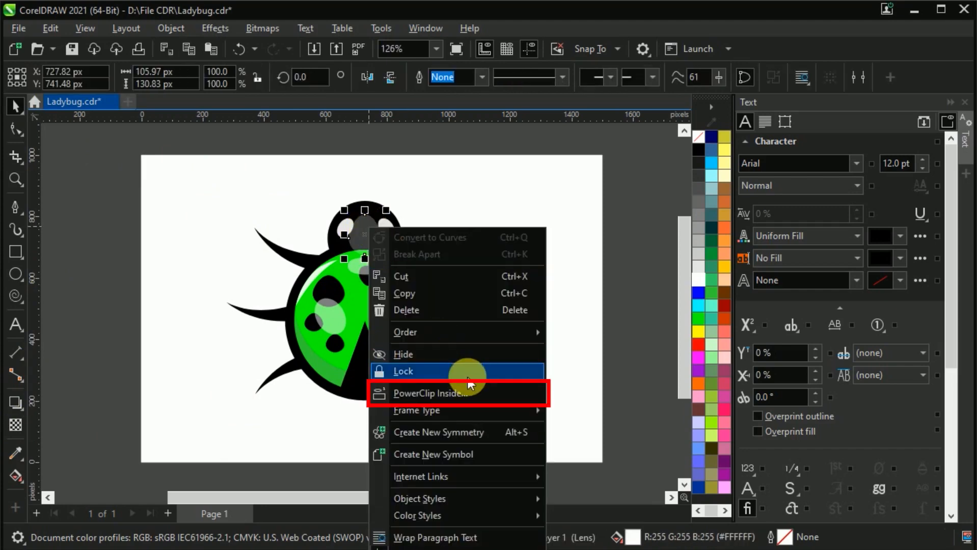
left_click(473, 392)
left_click(373, 209)
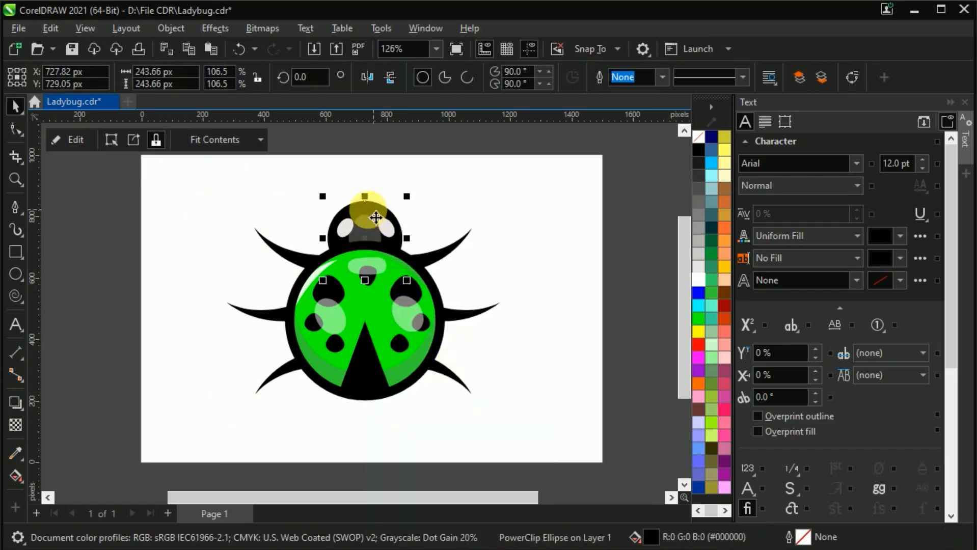
Step: Edit the head's PowerClip contents, enlarging the egg-shaped highlight to about 124 by 153 px
left_click(77, 139)
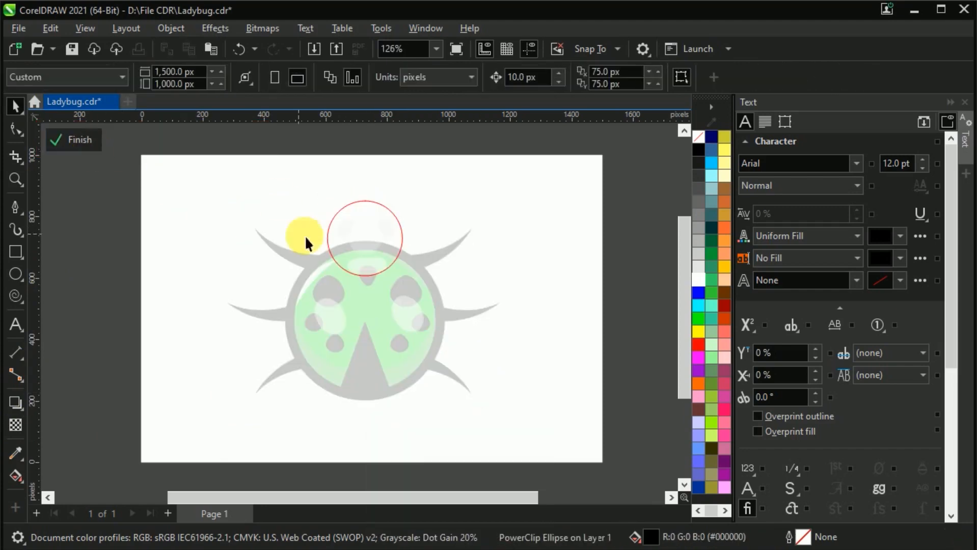
left_click(369, 241)
left_click(82, 141)
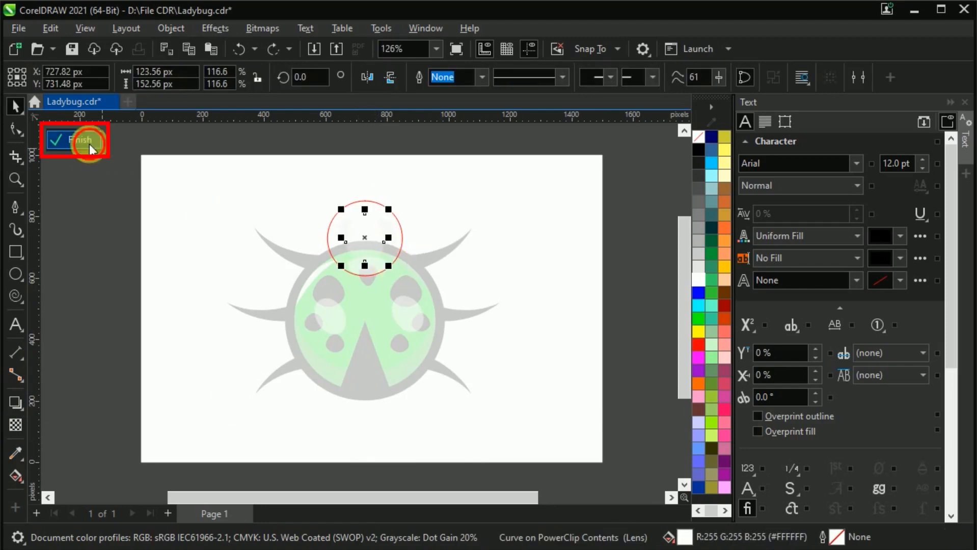
Step: Finish editing the head's PowerClip contents and save the drawing
left_click(205, 197)
key("ctrl+s")
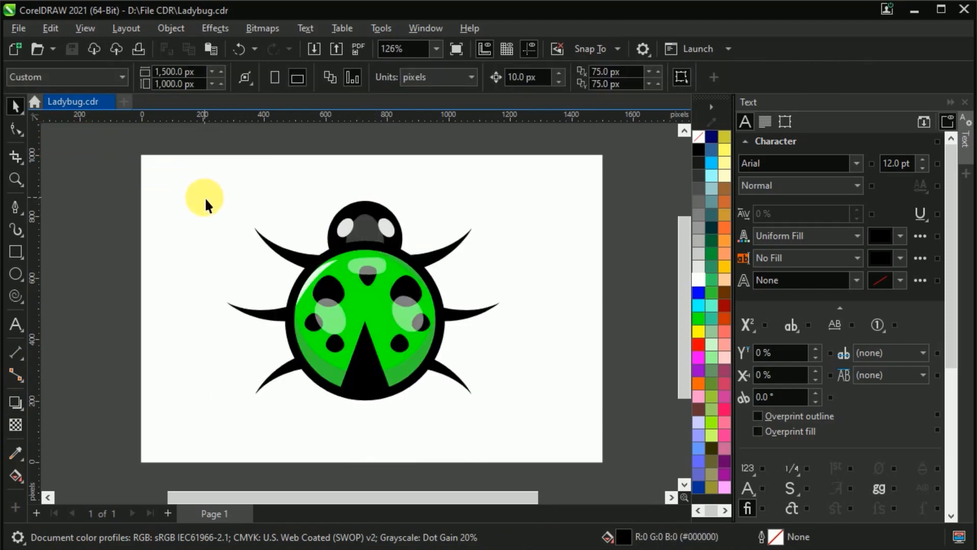
Step: Draw a bent antenna line on one side of the head with the Pen tool and give it a 3.0 pt outline
left_click(15, 206)
left_click_drag(351, 212, 324, 204)
left_click(527, 77)
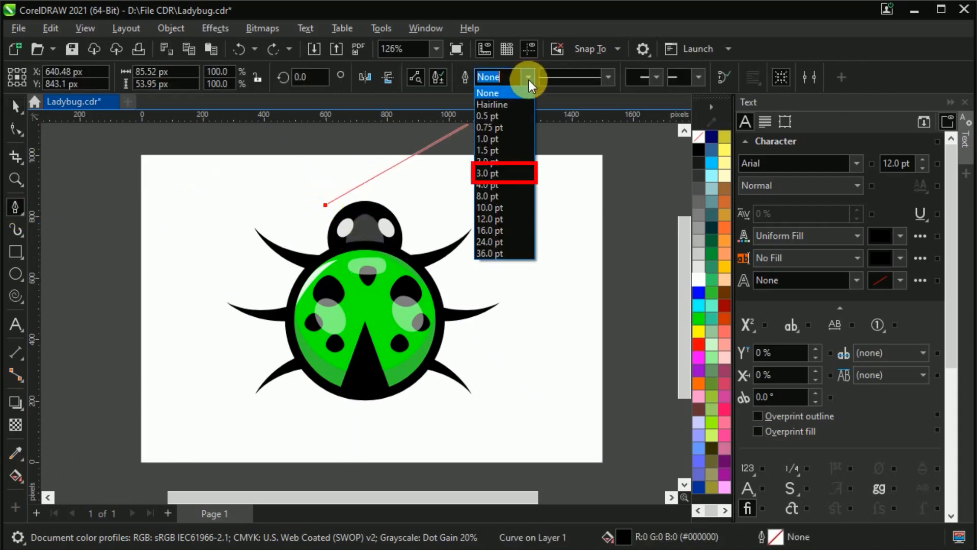
left_click(498, 174)
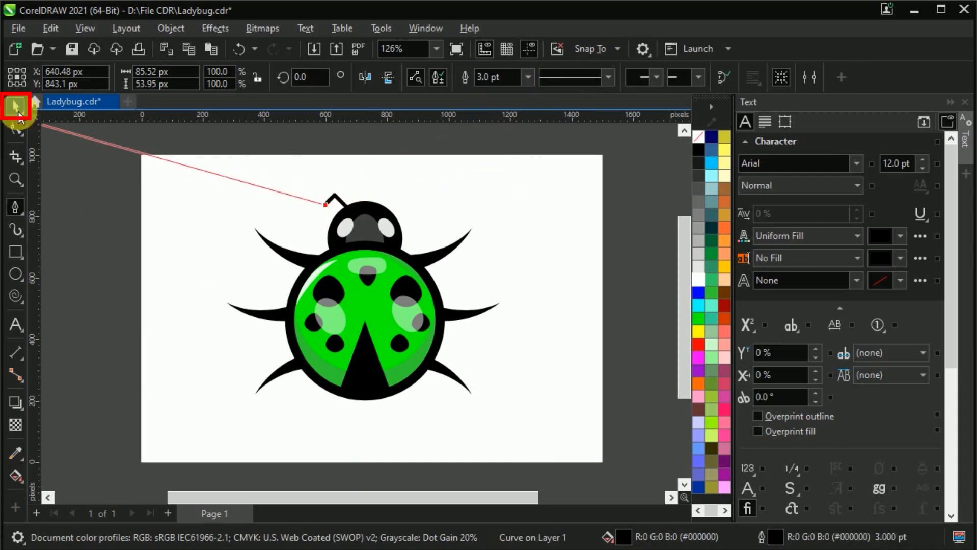
left_click(15, 106)
Step: Draw a small black circle with the Ellipse tool and place it on the antenna's outer tip
left_click(16, 276)
left_click_drag(299, 206, 320, 227)
key("space")
left_click_drag(304, 212, 319, 204)
left_click(643, 198)
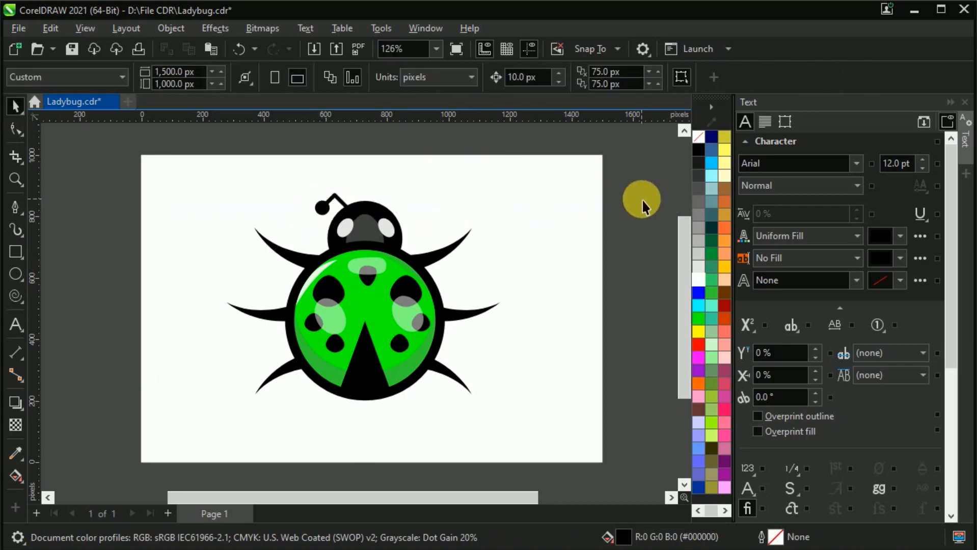
Step: Convert the antenna line's outline to an object and weld it to the tip circle
left_click(323, 209)
left_click(168, 28)
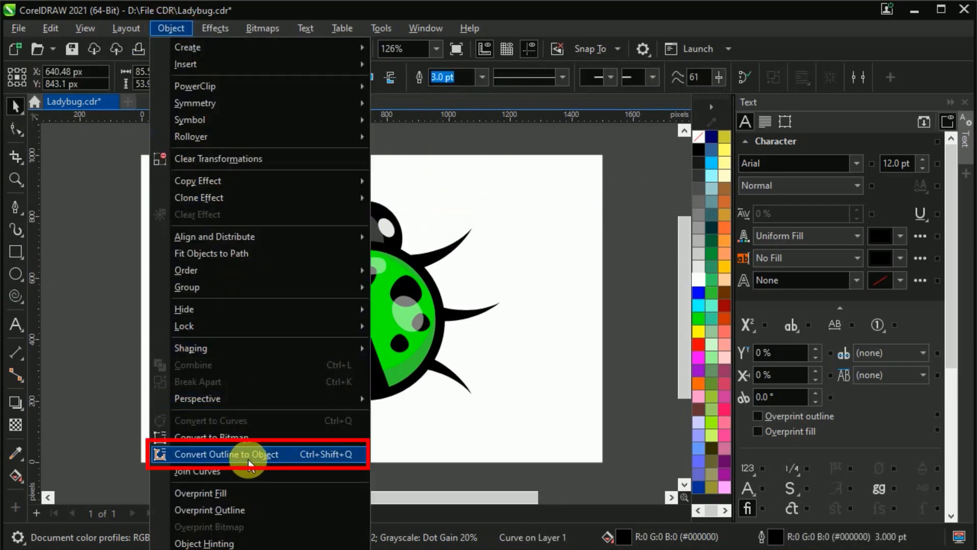
left_click(295, 454)
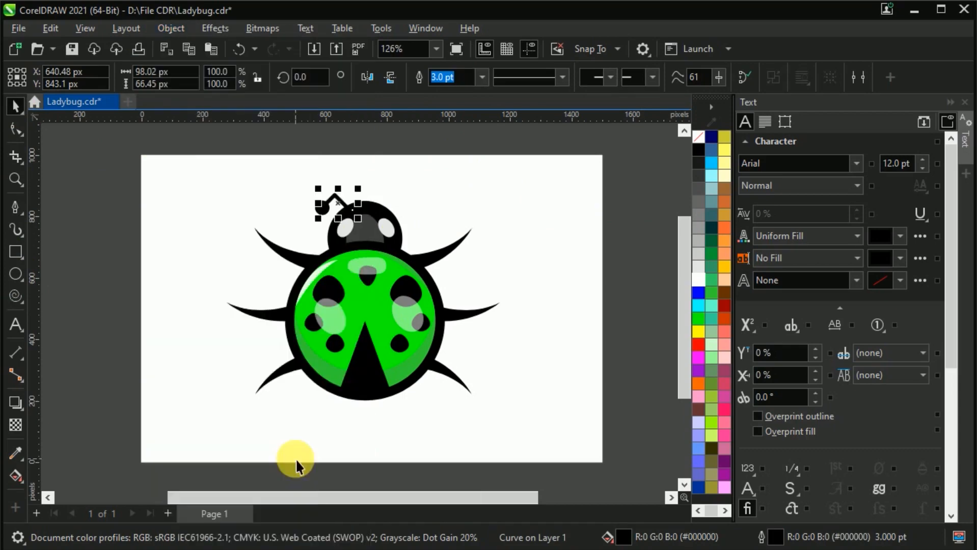
left_click(323, 208, "shift")
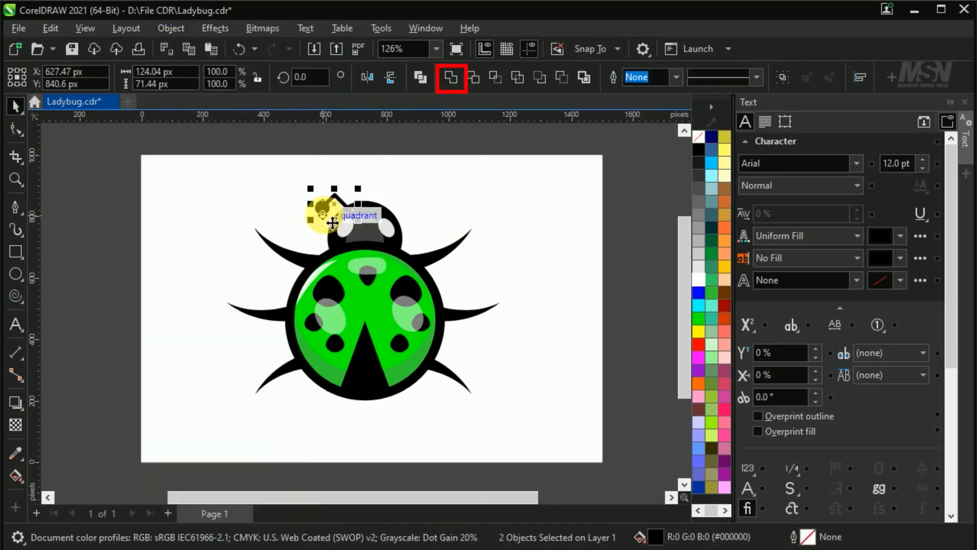
left_click(453, 80)
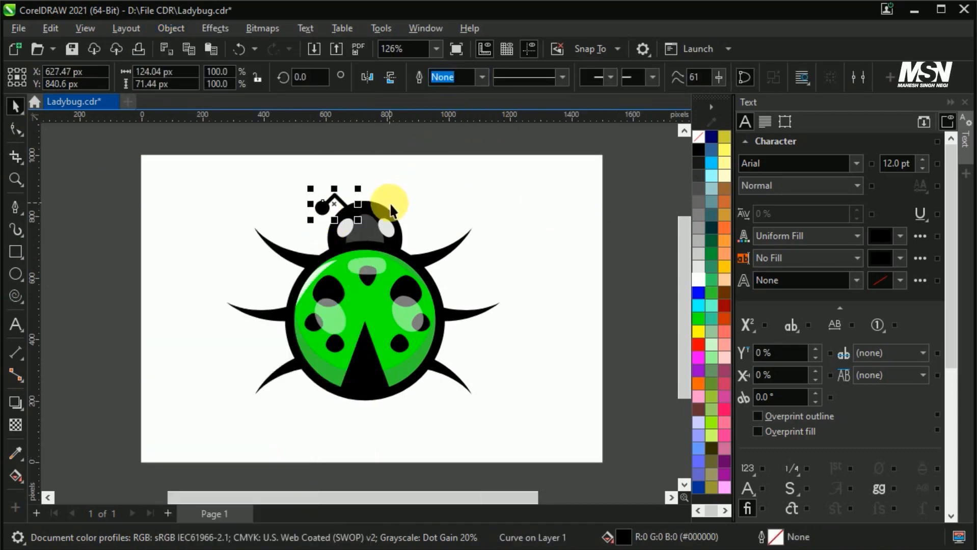
Step: Duplicate the antenna, mirror the copy horizontally and move it to the opposite side of the head
key("ctrl+d")
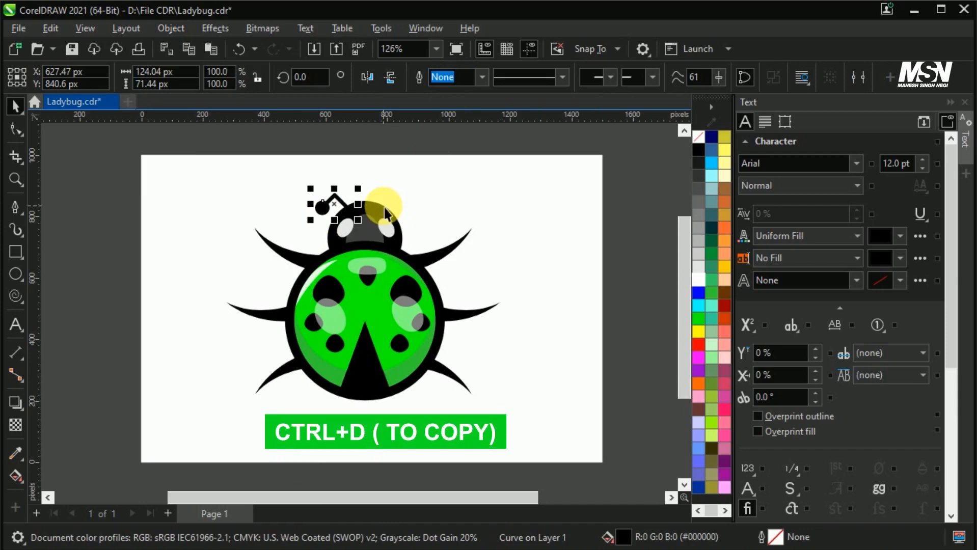
left_click_drag(310, 205, 370, 221)
key("Right")
key("Right")
key("Right")
key("Right")
key("Right")
key("Right")
key("Right")
key("Right")
key("Right")
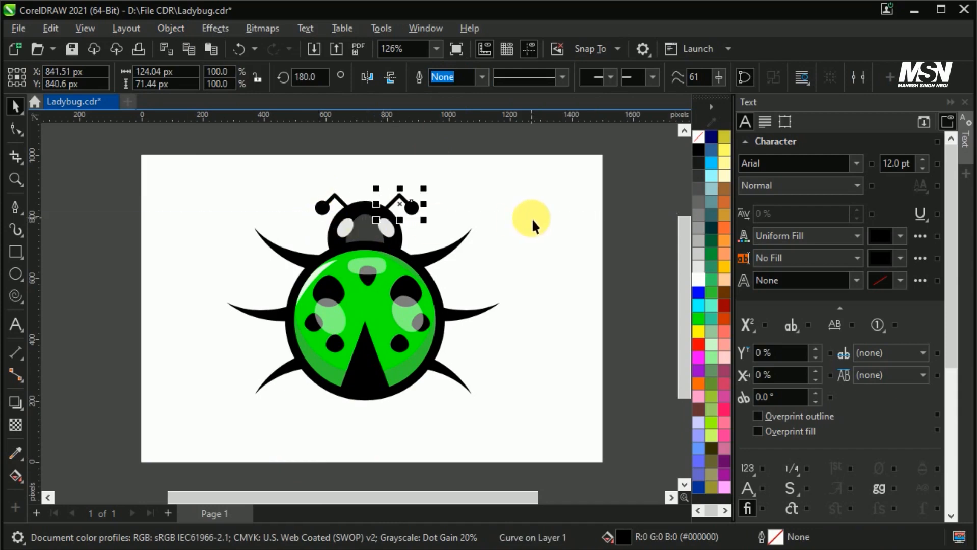
Step: Fine-tune the positions of both antennae against the top of the head
left_click(531, 219)
left_click(414, 211)
left_click(322, 207, "shift")
left_click(553, 228)
left_click(417, 212)
left_click(538, 215)
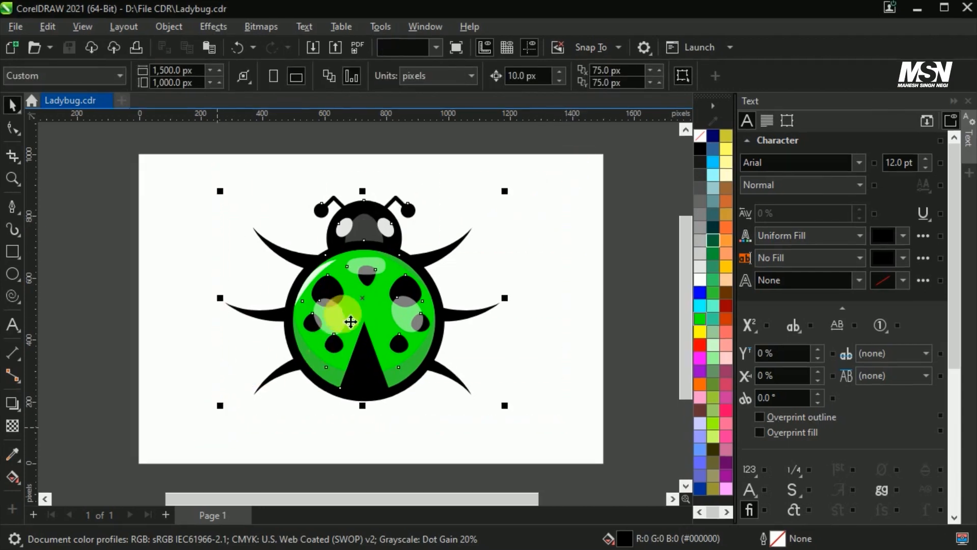
Step: Reposition the whole ladybug on the page, enlarge it to about 1,012 by 756 px and group all its objects
left_click_drag(363, 298, 374, 312)
left_click_drag(512, 419, 535, 438)
left_click_drag(570, 464, 174, 177)
right_click(378, 218)
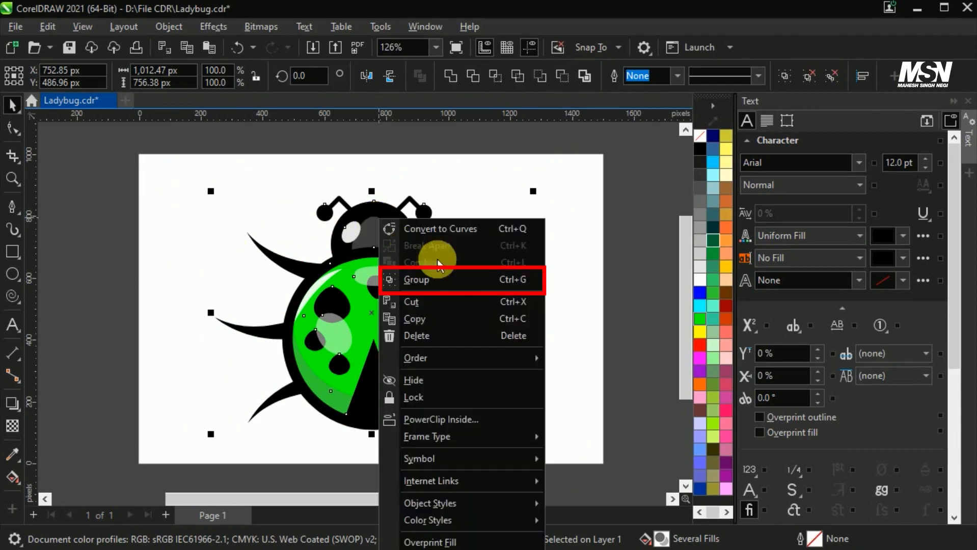
left_click(504, 280)
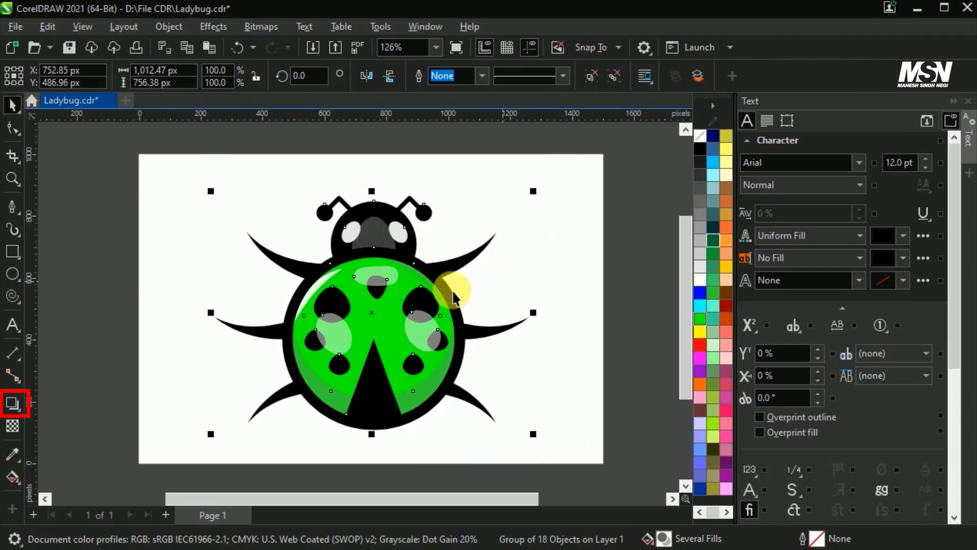
Step: Apply a drop shadow to the grouped ladybug, offset about 41 px straight down
left_click(21, 416)
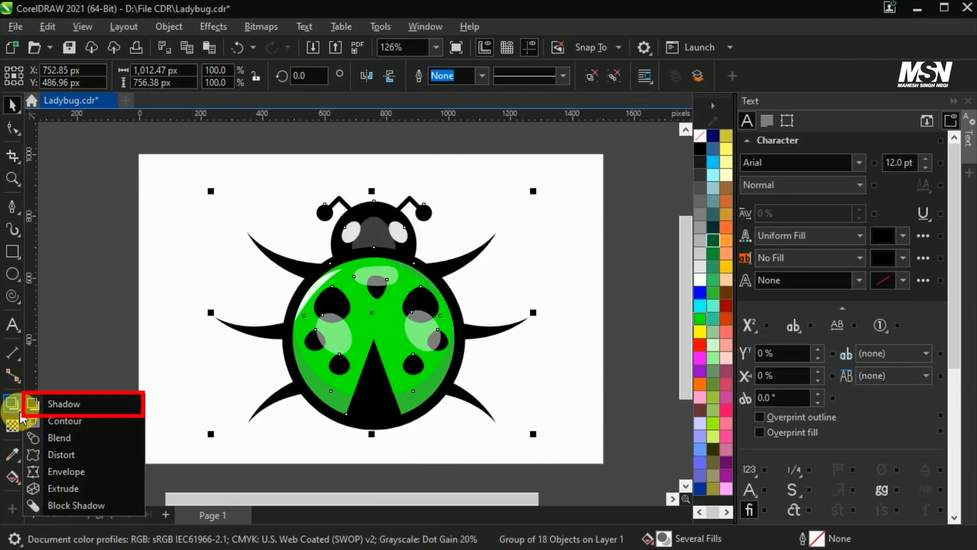
left_click(82, 402)
left_click_drag(369, 326, 373, 435)
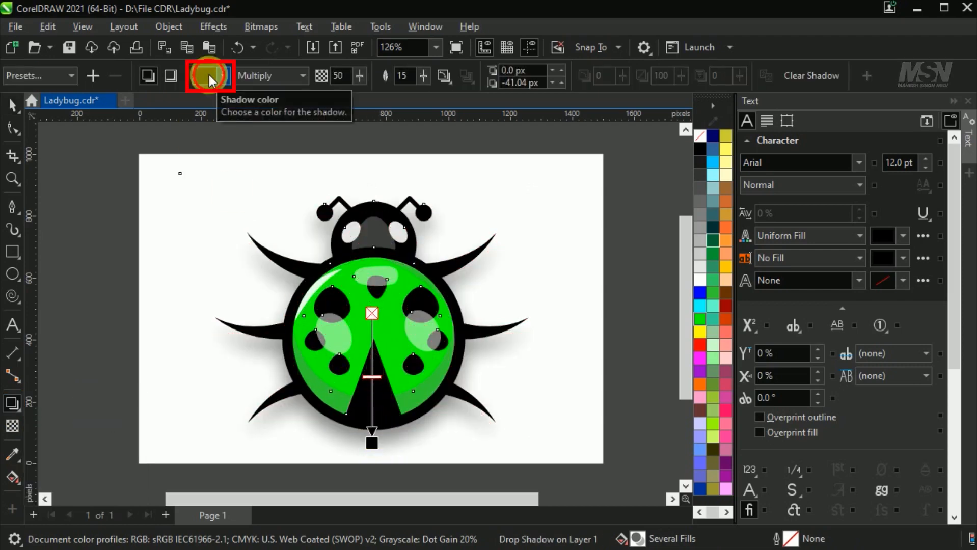
Step: Change the drop shadow's colour to grey, its opacity to 85 and its feathering to 5
left_click(209, 75)
left_click(317, 155)
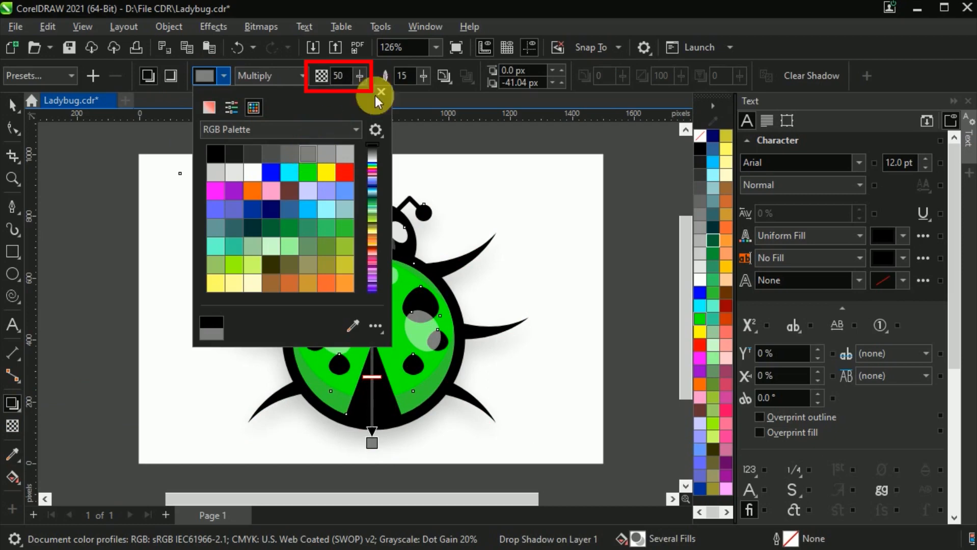
left_click(351, 74)
key("Return")
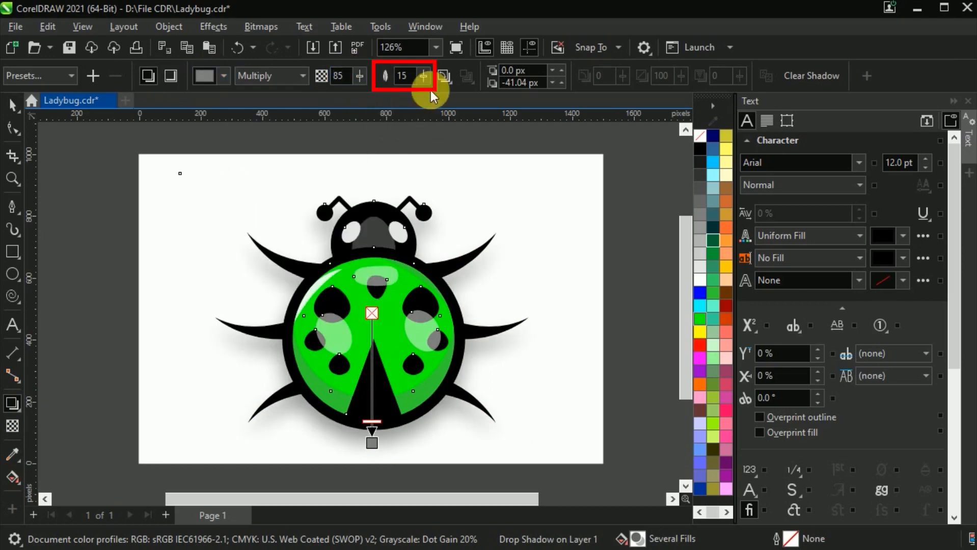
type("5")
key("Return")
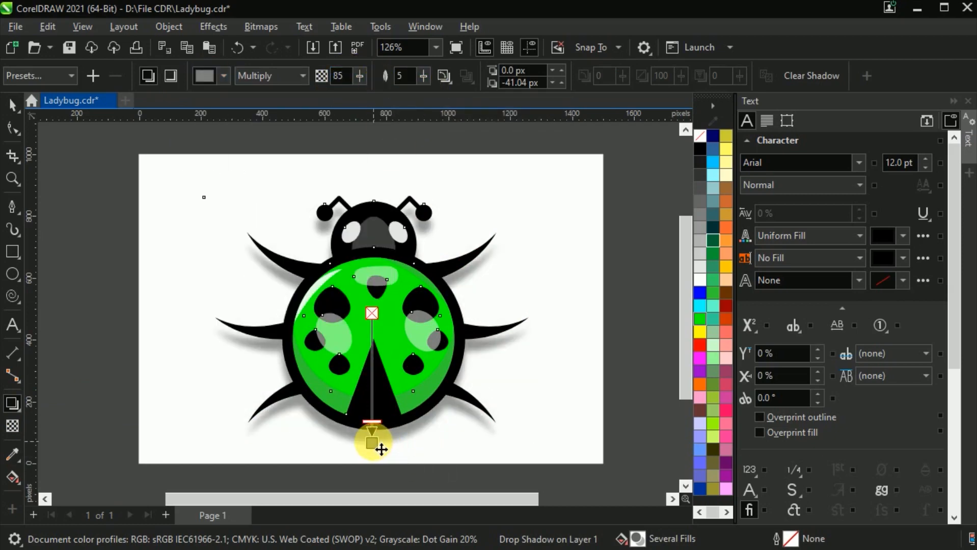
Step: Place a copy of the ladybug group without its shadow beside the original, centred at about X 1,766 px
left_click(12, 105)
left_click(140, 163)
left_click_drag(154, 140, 476, 411)
left_click_drag(392, 327, 666, 327)
left_click_drag(491, 500, 535, 500)
left_click_drag(517, 318, 567, 315)
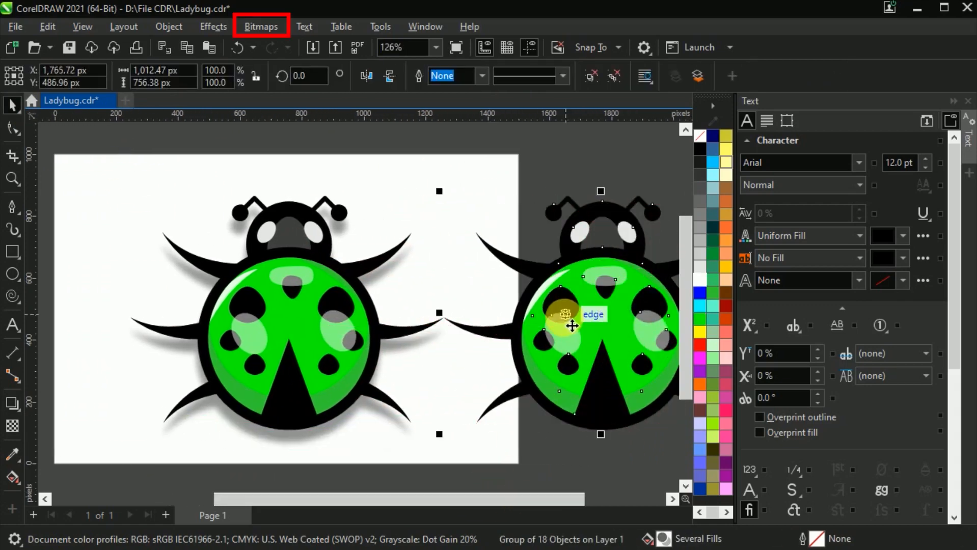
Step: Convert the copied ladybug to a 300 dpi RGB Color (24-bit) bitmap with anti-aliasing and a transparent background
left_click(273, 28)
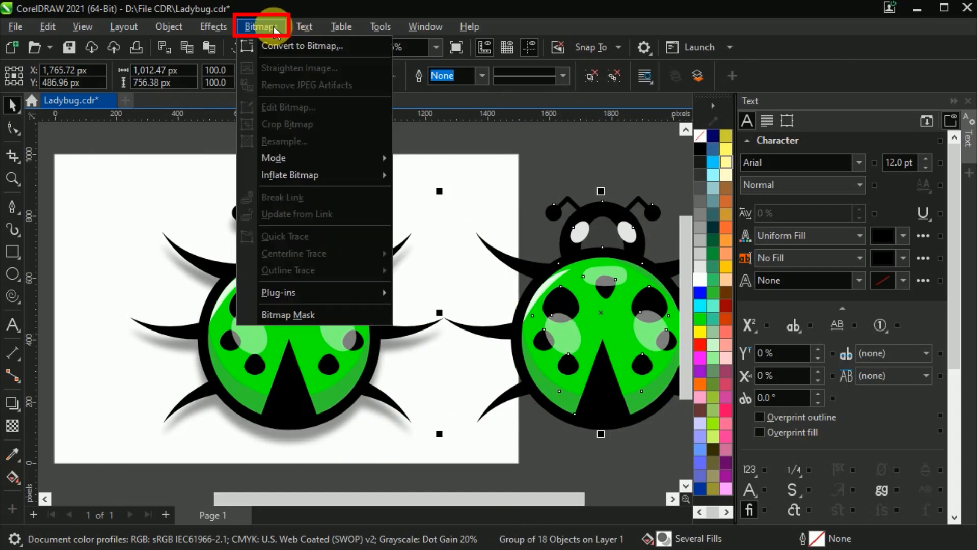
left_click(275, 49)
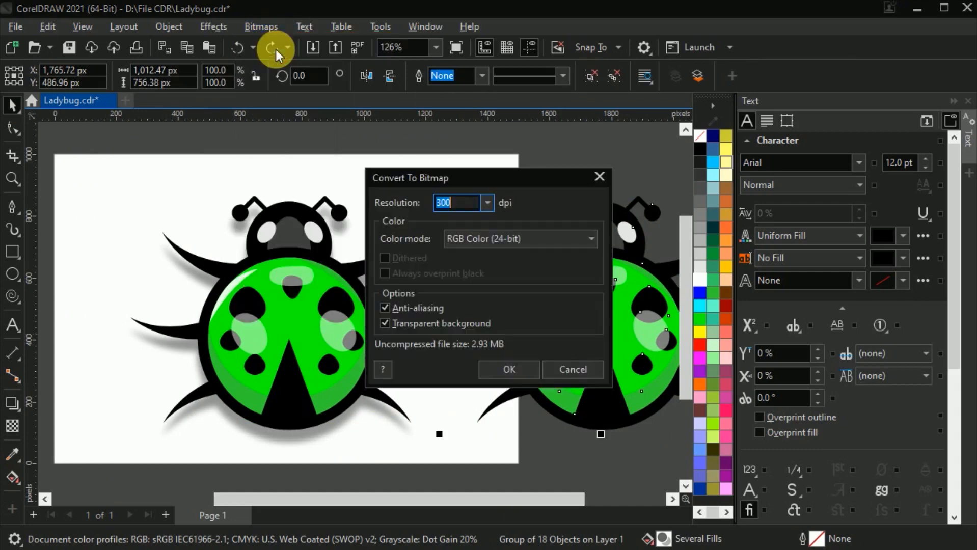
left_click(497, 365)
Step: Draw a background rectangle about 1,542 by 1,049 px over the page, behind the ladybugs, and fill it with white
key("F6")
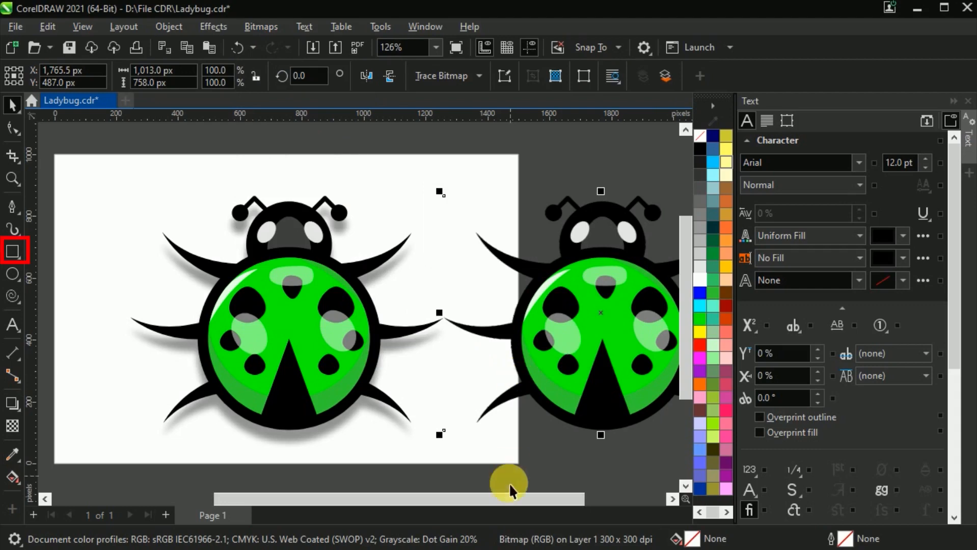
scroll(509, 469, "left", 1)
left_click_drag(73, 145, 548, 470)
key("ctrl+Page_Down")
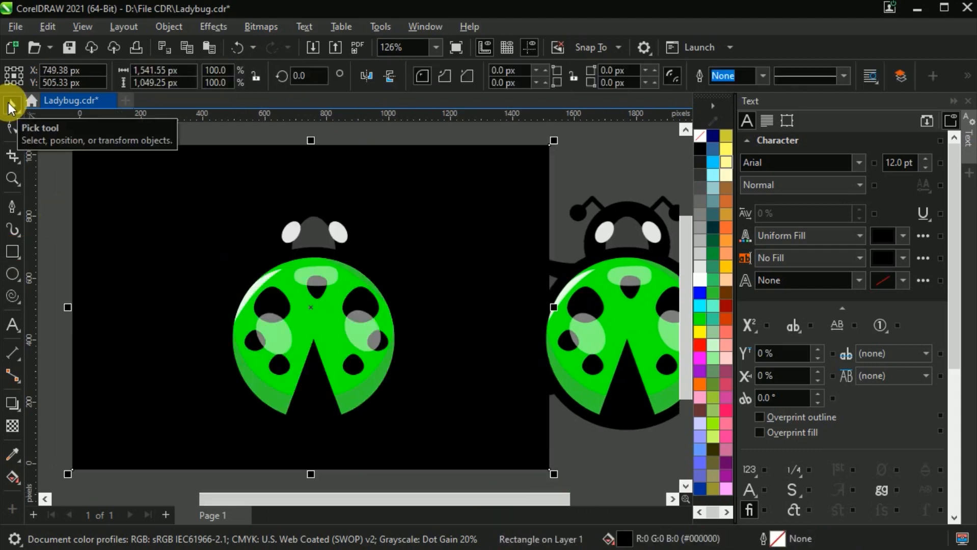
left_click(10, 107)
left_click(700, 279)
Step: PowerClip the ladybug bitmap inside the white background rectangle
left_click(591, 280)
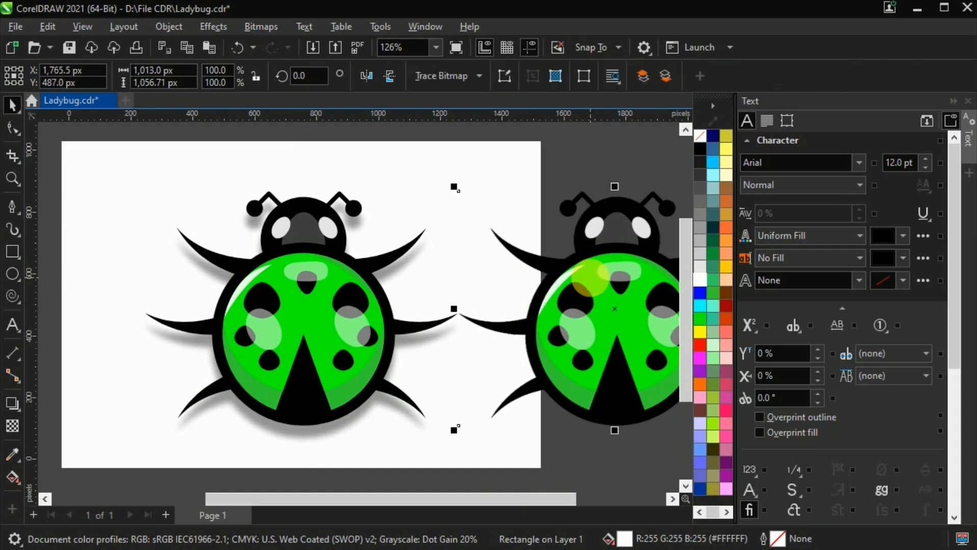
right_click(594, 235)
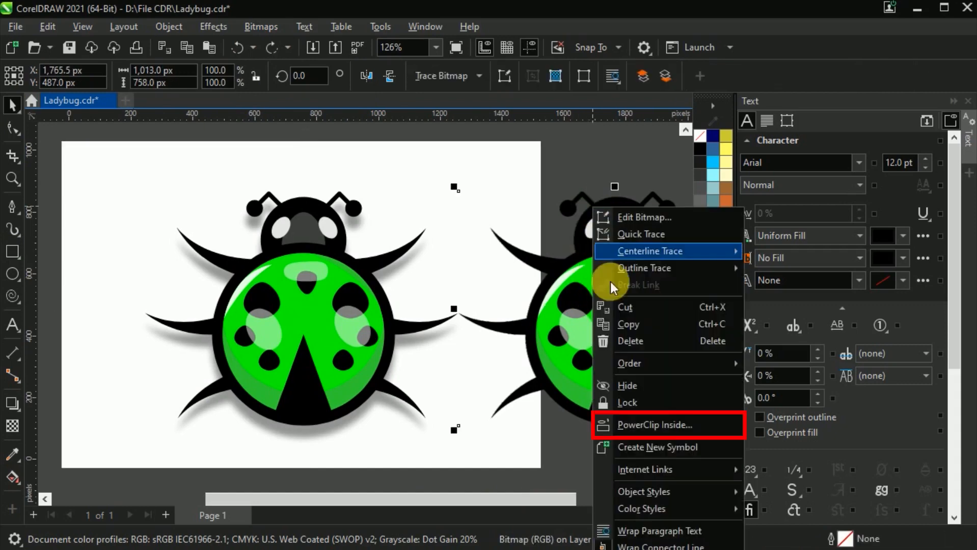
left_click(672, 423)
left_click(508, 161)
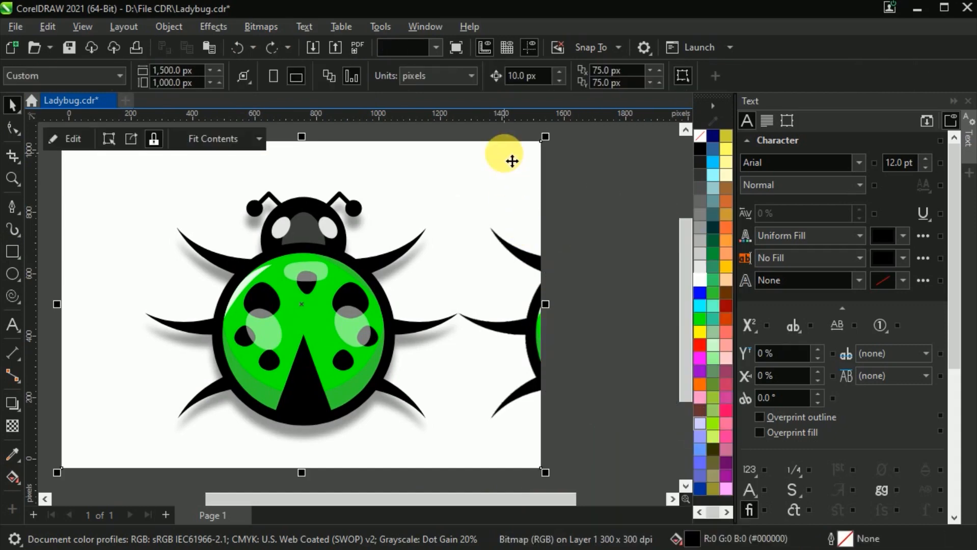
Step: Edit the background's PowerClip contents, moving the ladybug bitmap inward and enlarging it to about 1,600 by 1,197 px
left_click(68, 137)
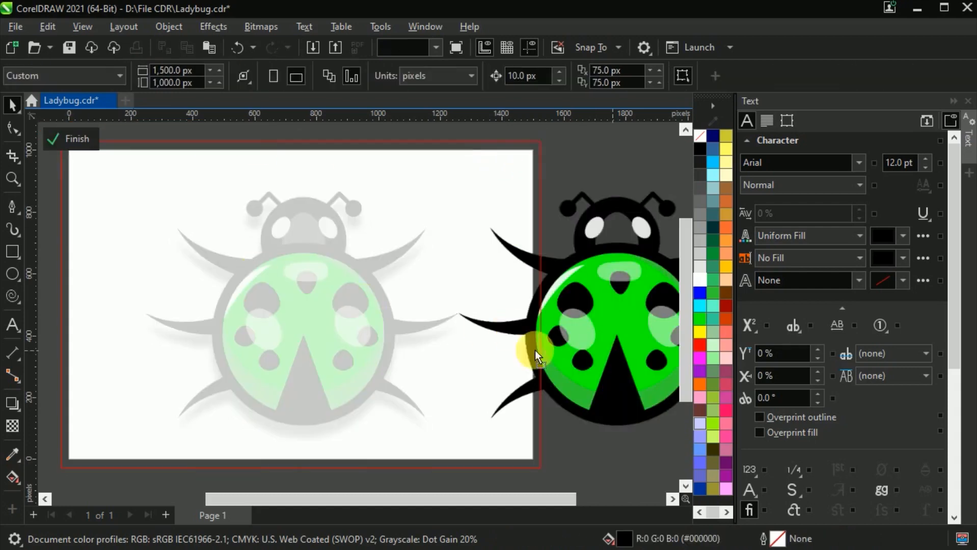
left_click_drag(535, 349, 445, 343)
scroll(495, 325, "down", 1)
left_click_drag(335, 206, 256, 147)
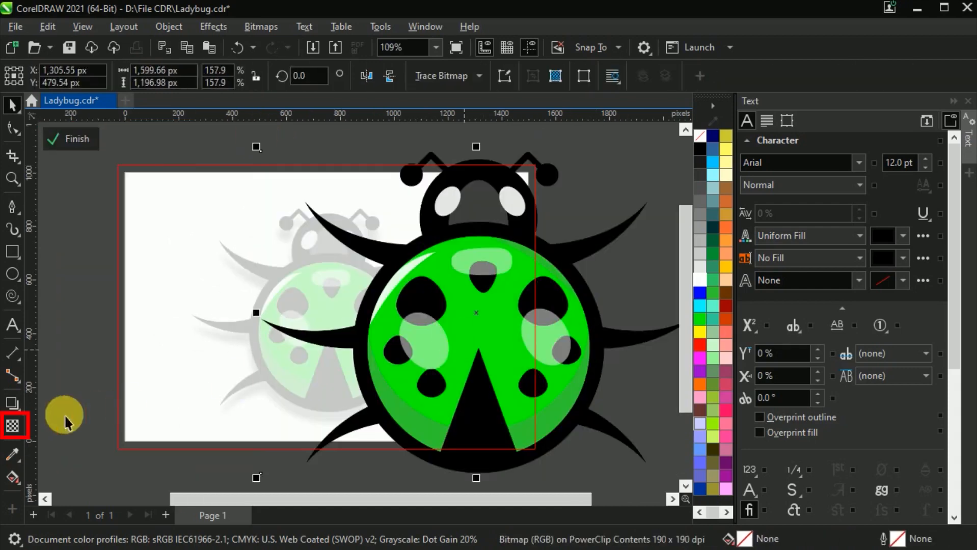
Step: Give the clipped ladybug bitmap a uniform transparency of 85 and finish editing the PowerClip
left_click(16, 426)
left_click(486, 134)
type("85")
key("Return")
left_click(86, 141)
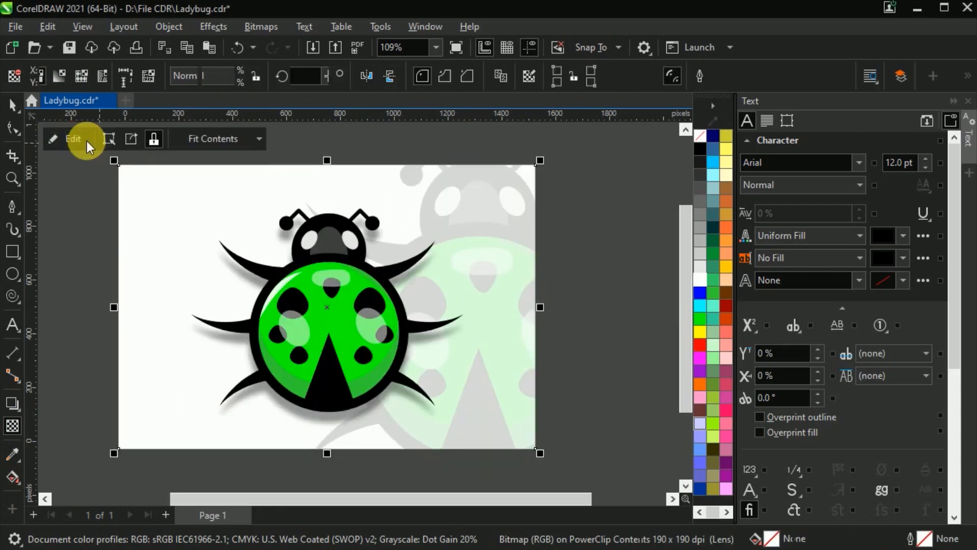
Step: Fill the background rectangle with coral red #FF6666
left_click(86, 174)
left_click(138, 222)
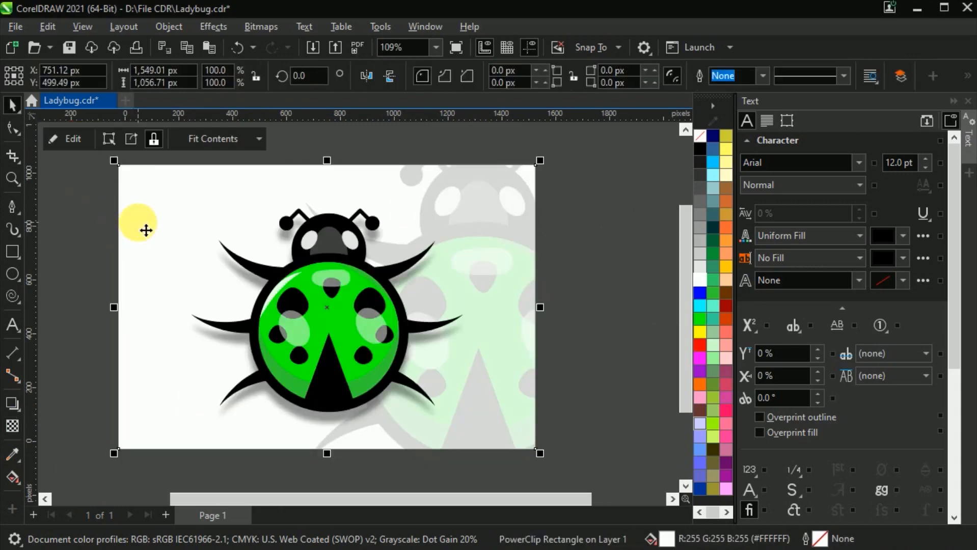
left_click(725, 332)
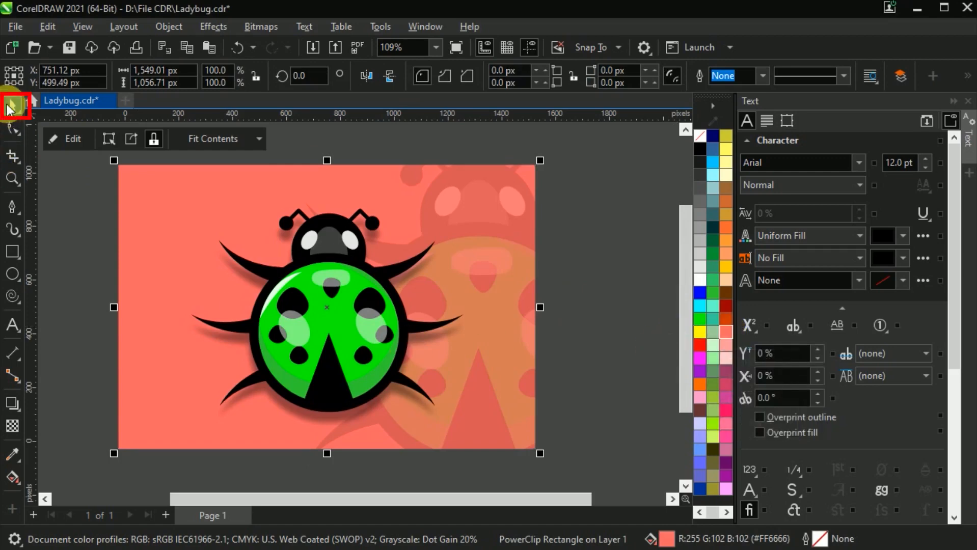
Step: Enlarge the main ladybug slightly, shift it into place on the background and save the drawing
scroll(141, 305, "up", 1)
left_click(74, 368)
left_click(356, 392)
left_click_drag(516, 432, 526, 439)
left_click(617, 421)
left_click_drag(401, 338, 388, 332)
left_click(635, 408)
key("ctrl+s")
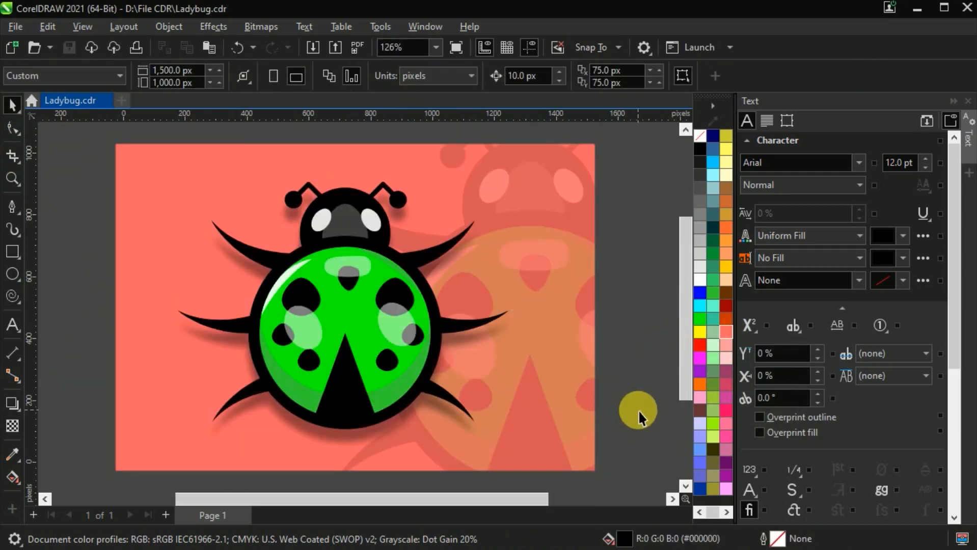